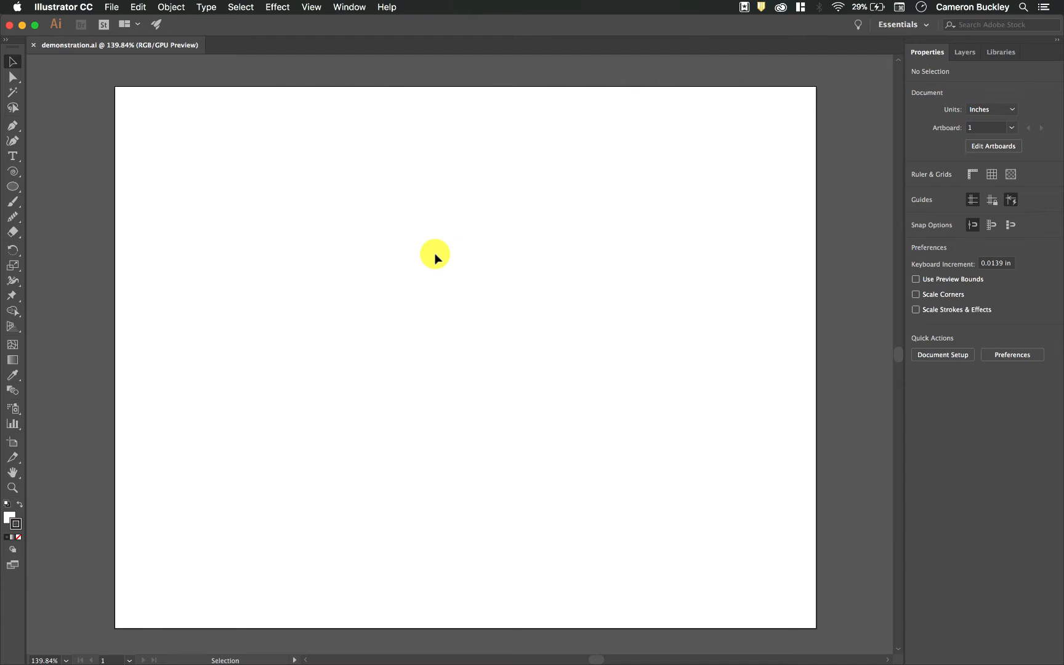
Draw a circle about 2.48 in across and, to its right, a square about 3.05 in wide.
{"action": "left_click", "coordinate": [13, 188]}
{"action": "left_click_drag", "start_coordinate": [234, 182], "coordinate": [392, 320]}
{"action": "left_click_drag", "start_coordinate": [12, 186], "coordinate": [44, 190]}
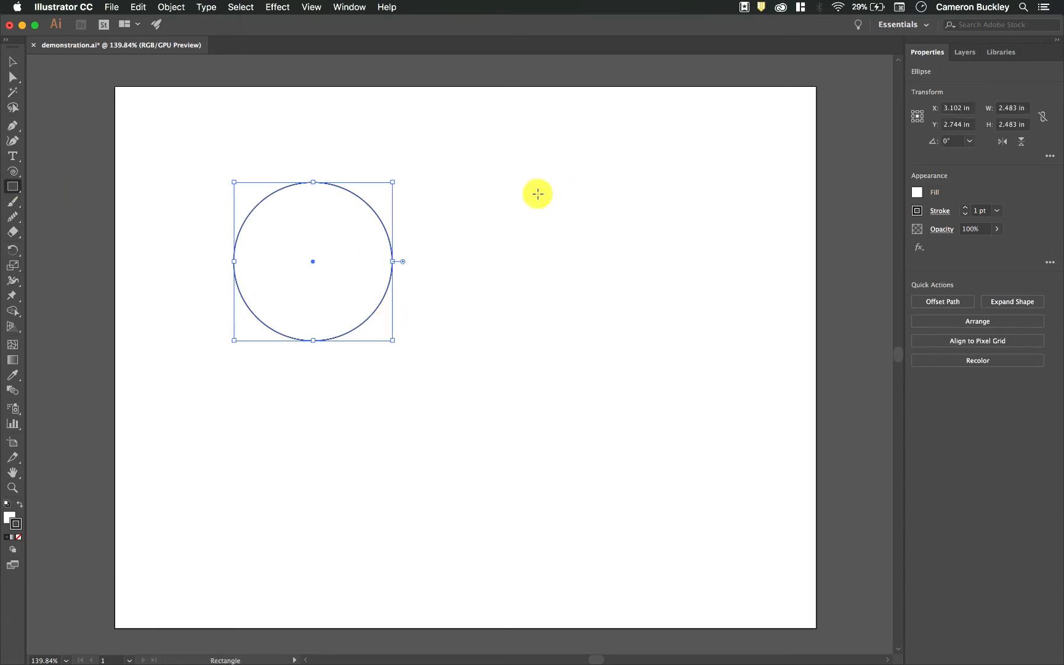
{"action": "left_click_drag", "start_coordinate": [538, 194], "coordinate": [732, 388]}
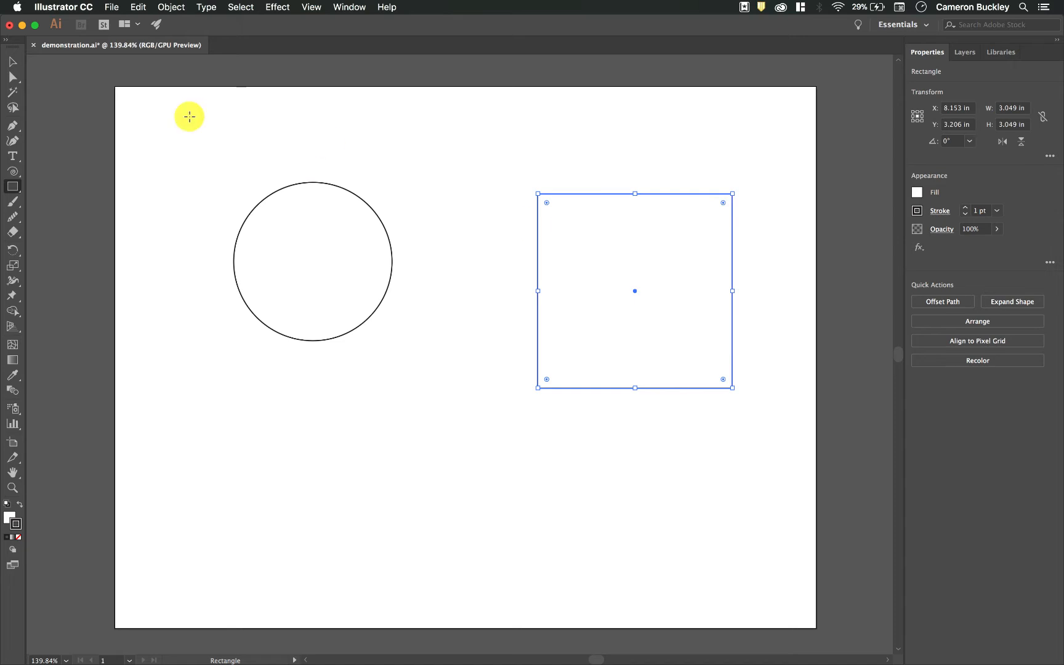
Try a red fill on the circle and restore its white fill.
{"action": "left_click", "coordinate": [12, 62]}
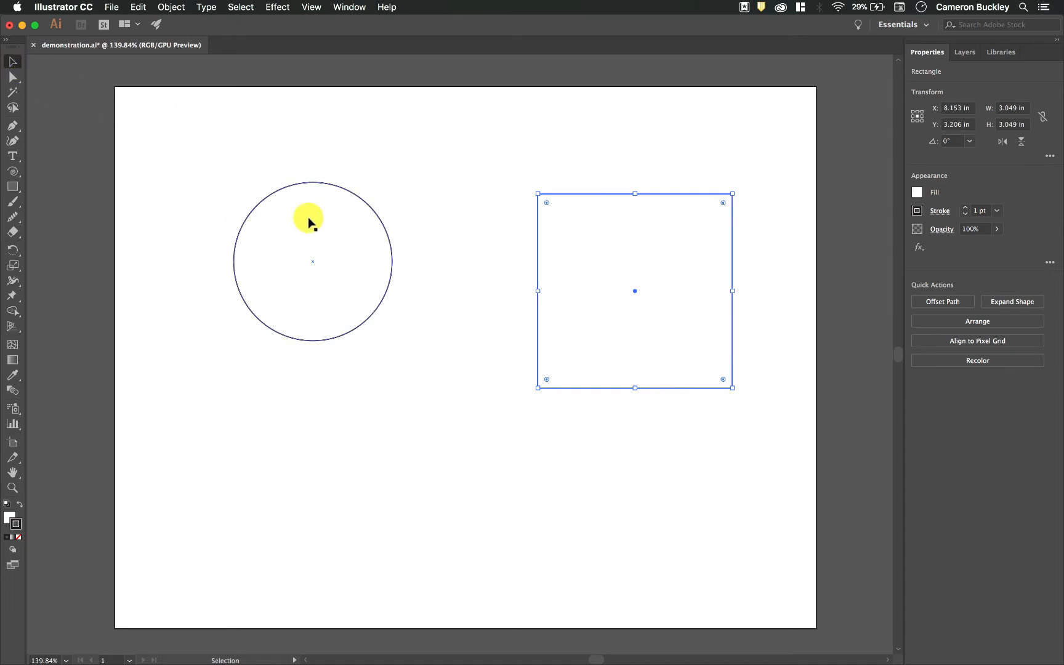
{"action": "left_click", "coordinate": [339, 205]}
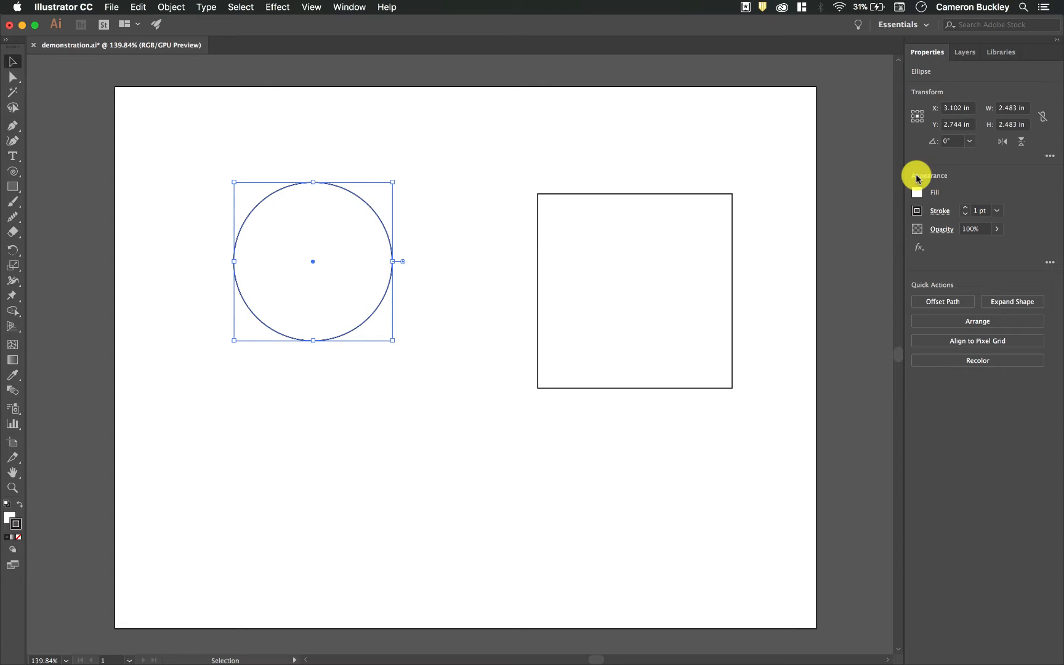
{"action": "left_click", "coordinate": [917, 193]}
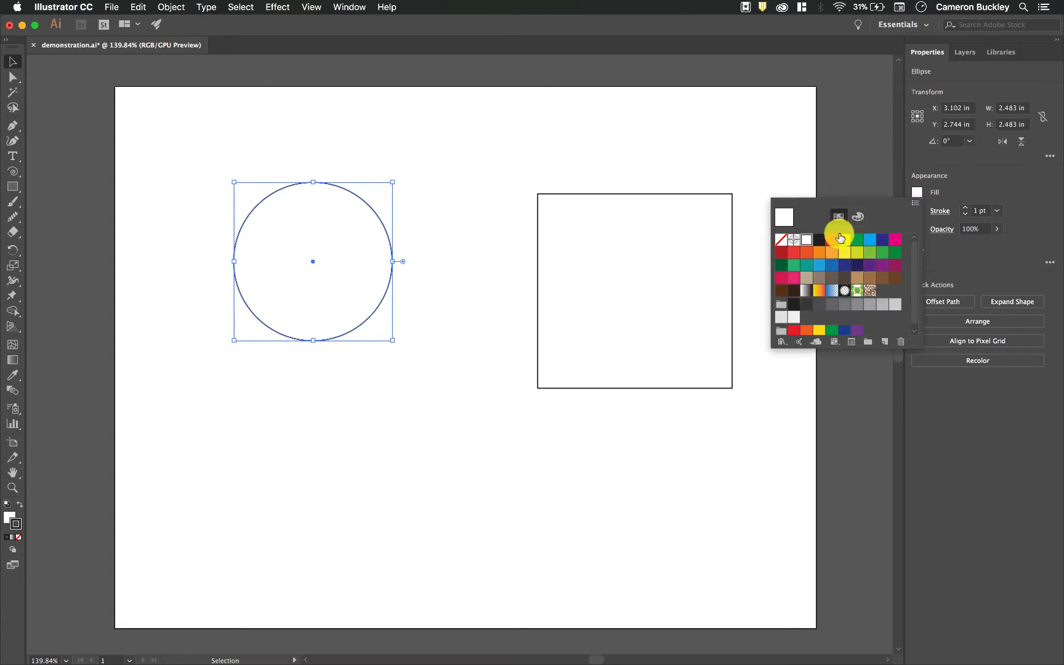
{"action": "left_click", "coordinate": [832, 240]}
{"action": "left_click", "coordinate": [934, 192]}
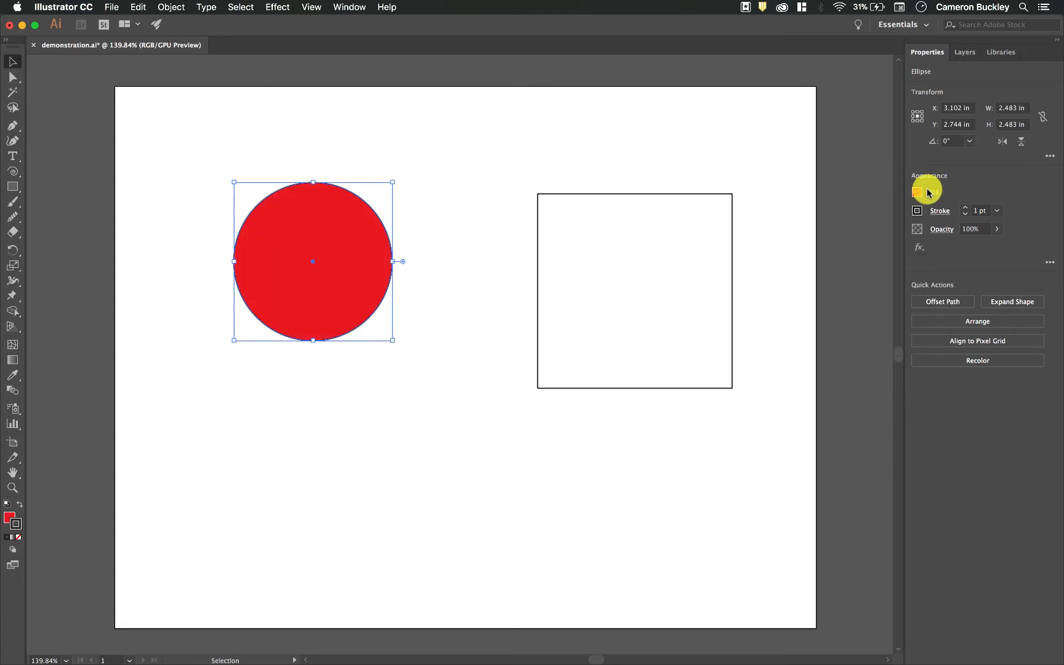
{"action": "left_click", "coordinate": [917, 193]}
{"action": "left_click", "coordinate": [806, 240]}
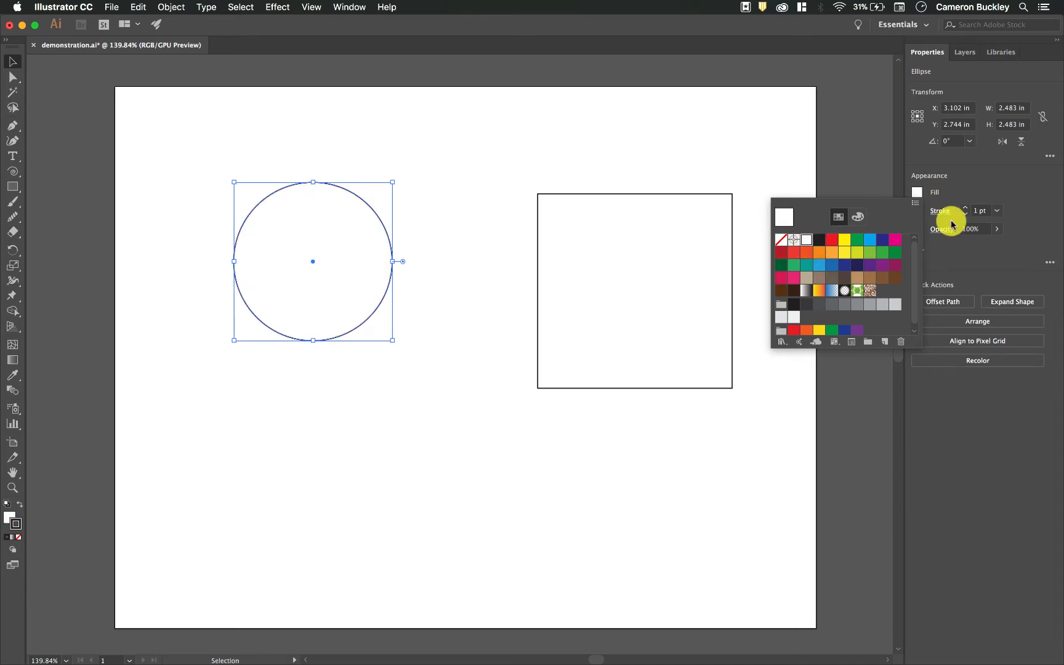
{"action": "left_click", "coordinate": [997, 192]}
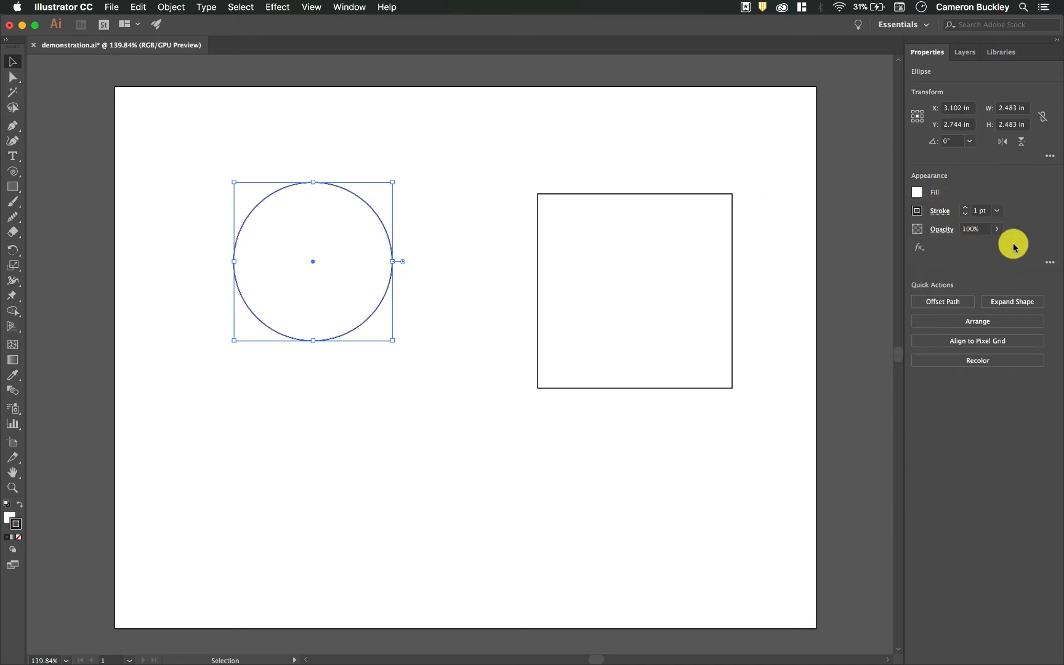
Show the circle's full appearance attributes, dock them as a collapsed icon beside the properties, and collapse the stroke entry.
{"action": "left_click", "coordinate": [1049, 264]}
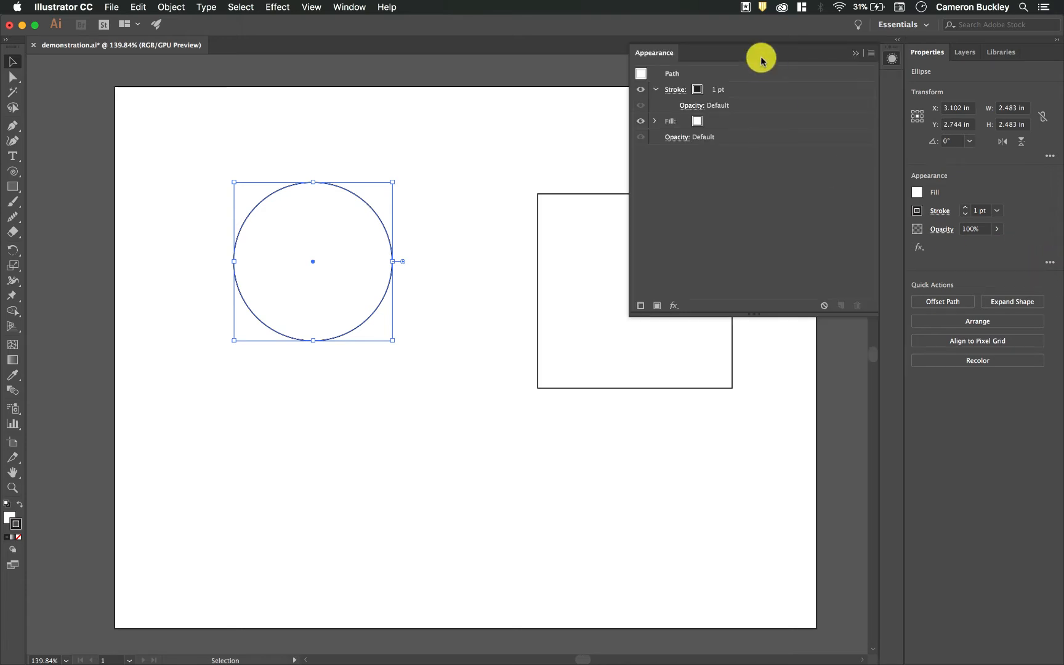
{"action": "left_click_drag", "start_coordinate": [780, 56], "coordinate": [898, 86]}
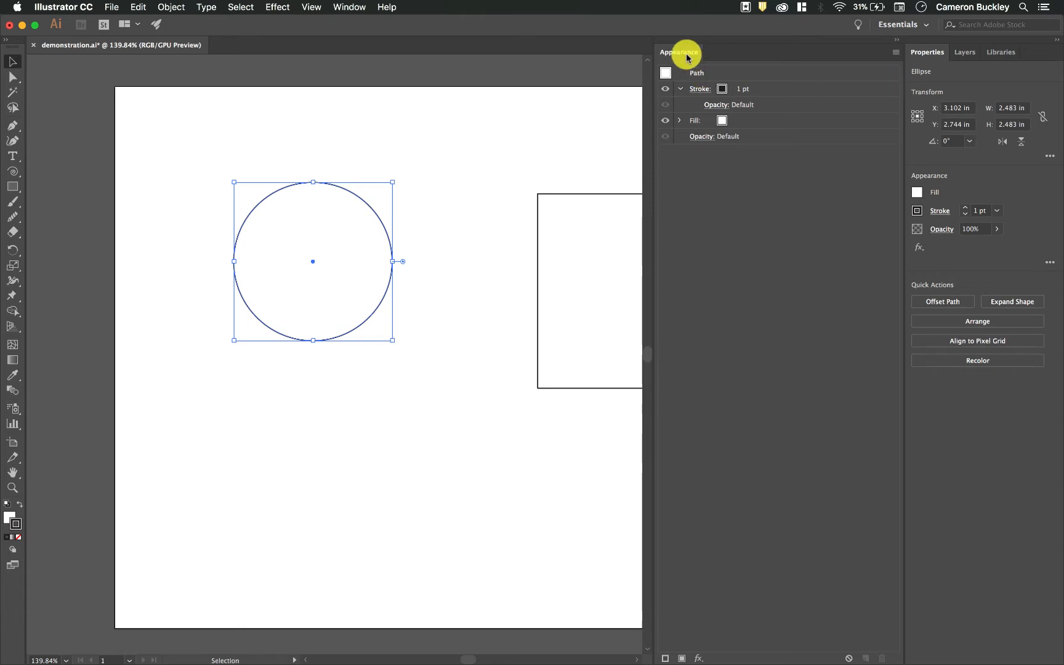
{"action": "left_click", "coordinate": [901, 44]}
{"action": "left_click", "coordinate": [897, 55]}
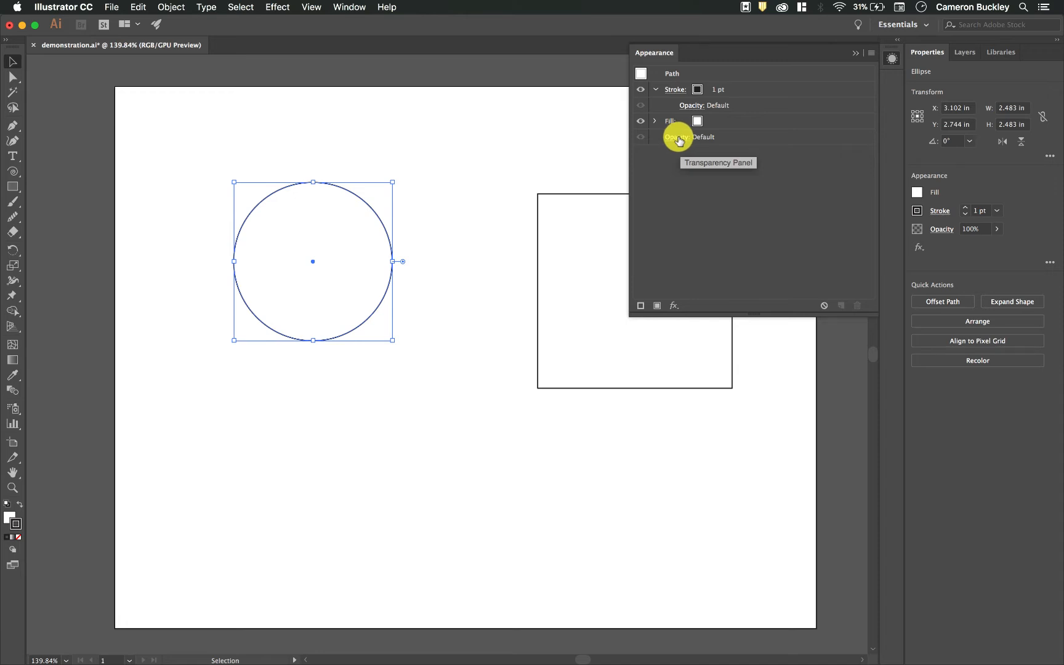
{"action": "left_click", "coordinate": [655, 121]}
{"action": "left_click", "coordinate": [655, 122]}
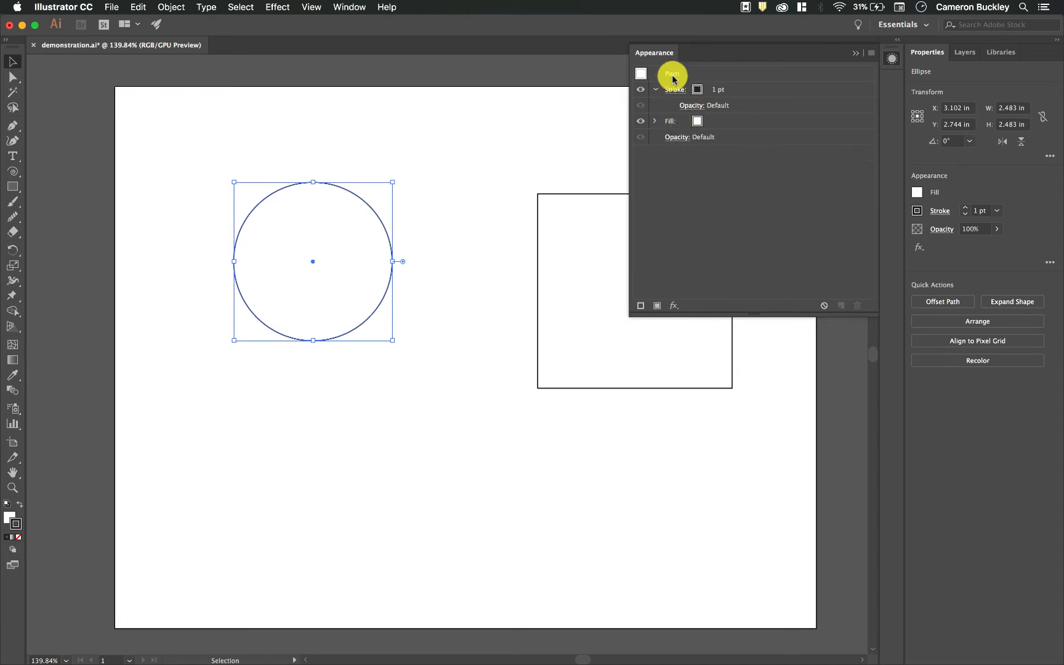
{"action": "left_click", "coordinate": [655, 90]}
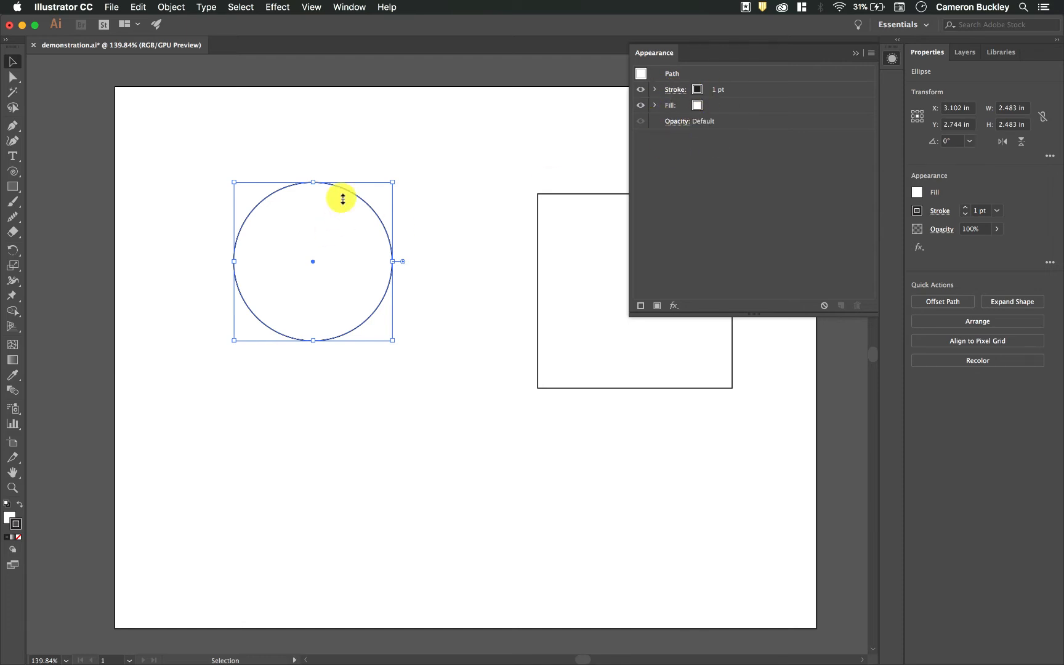
Deselect the circle, inspect the artwork in outline mode, and return to the normal preview.
{"action": "left_click", "coordinate": [448, 220]}
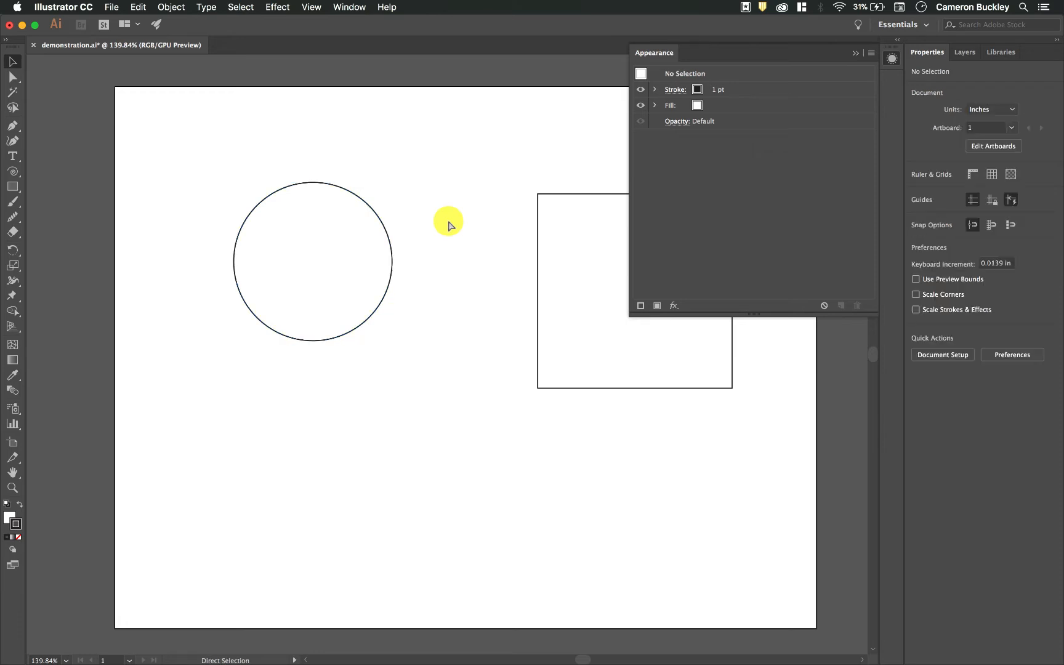
{"action": "key", "text": "super+y"}
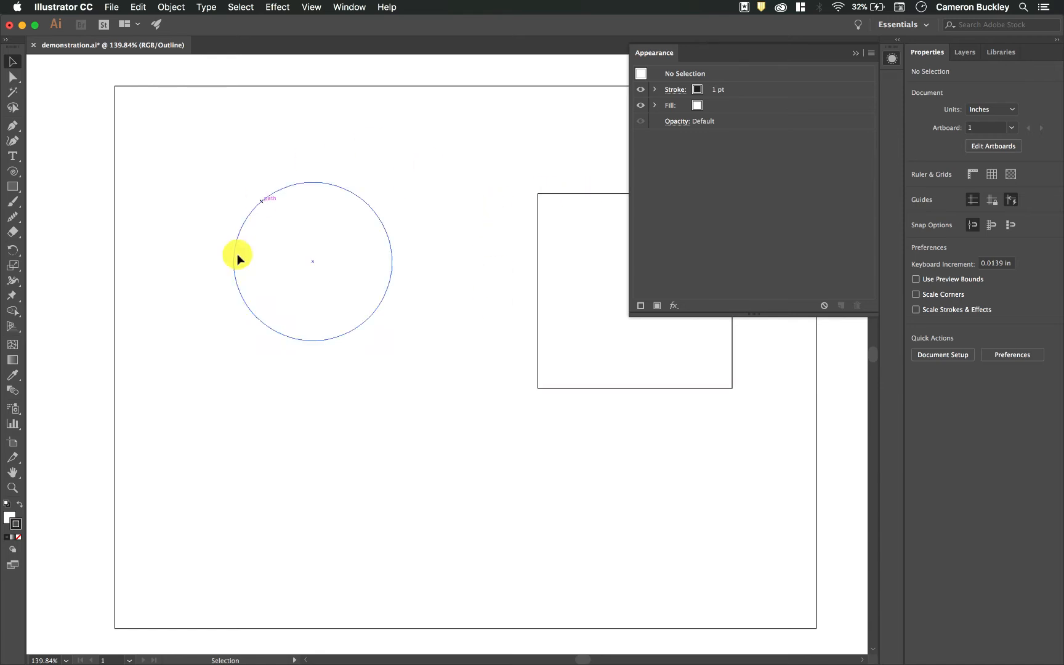
{"action": "scroll", "coordinate": [306, 282], "scroll_direction": "up", "scroll_amount": 3}
{"action": "scroll", "coordinate": [475, 301], "scroll_direction": "down", "scroll_amount": 4}
{"action": "scroll", "coordinate": [475, 302], "scroll_direction": "up", "scroll_amount": 1}
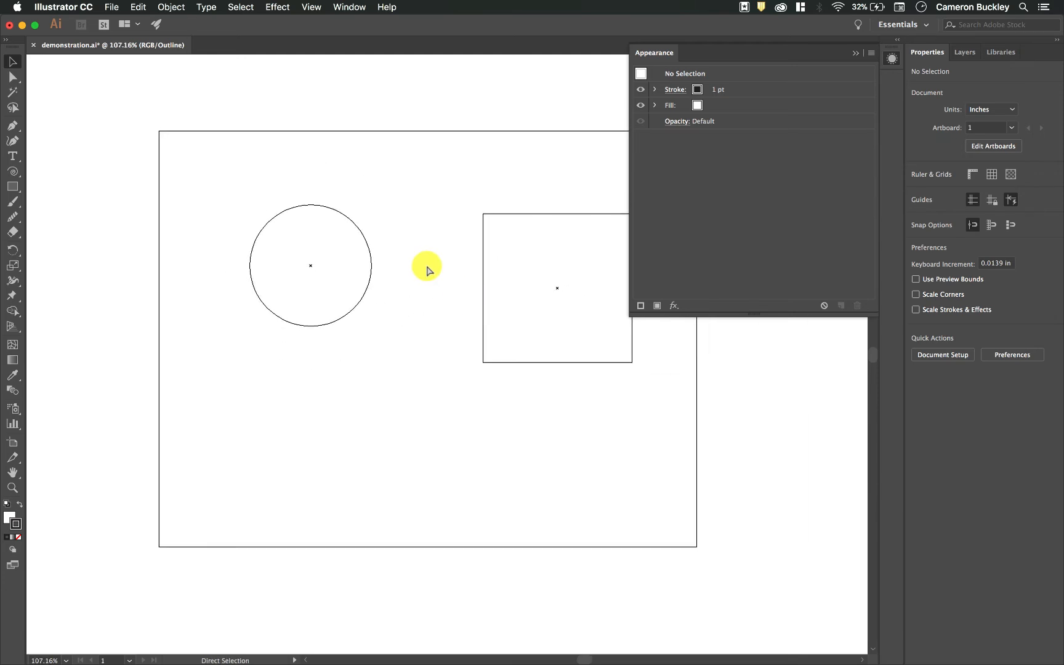
{"action": "key", "text": "super+y"}
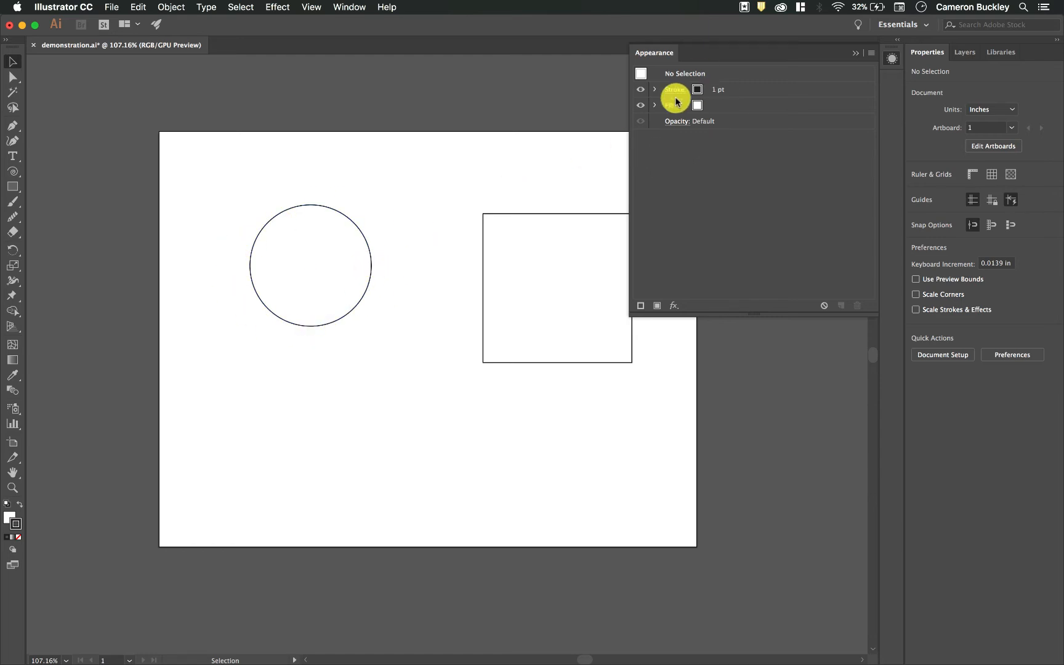
Set the default stroke weight to 9 pt with no object selected.
{"action": "left_click", "coordinate": [729, 90]}
{"action": "left_click", "coordinate": [726, 154]}
{"action": "left_click", "coordinate": [738, 89]}
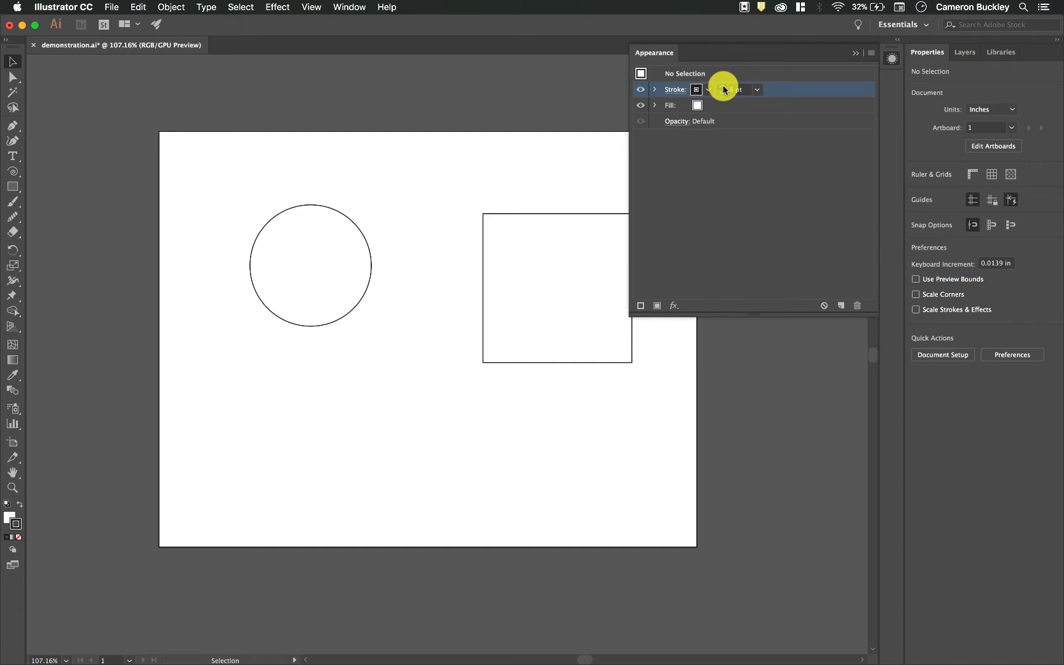
{"action": "type", "text": "9"}
{"action": "left_click", "coordinate": [752, 178]}
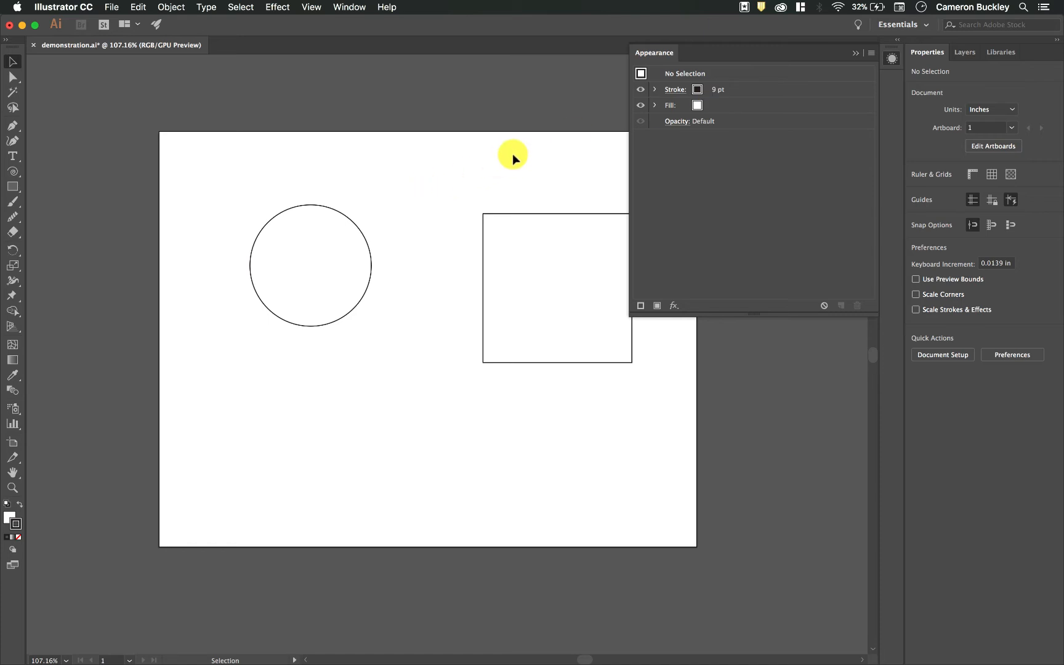
Check the circle's own stroke, deselect it, and raise the default stroke weight to 5 pt.
{"action": "left_click", "coordinate": [346, 217]}
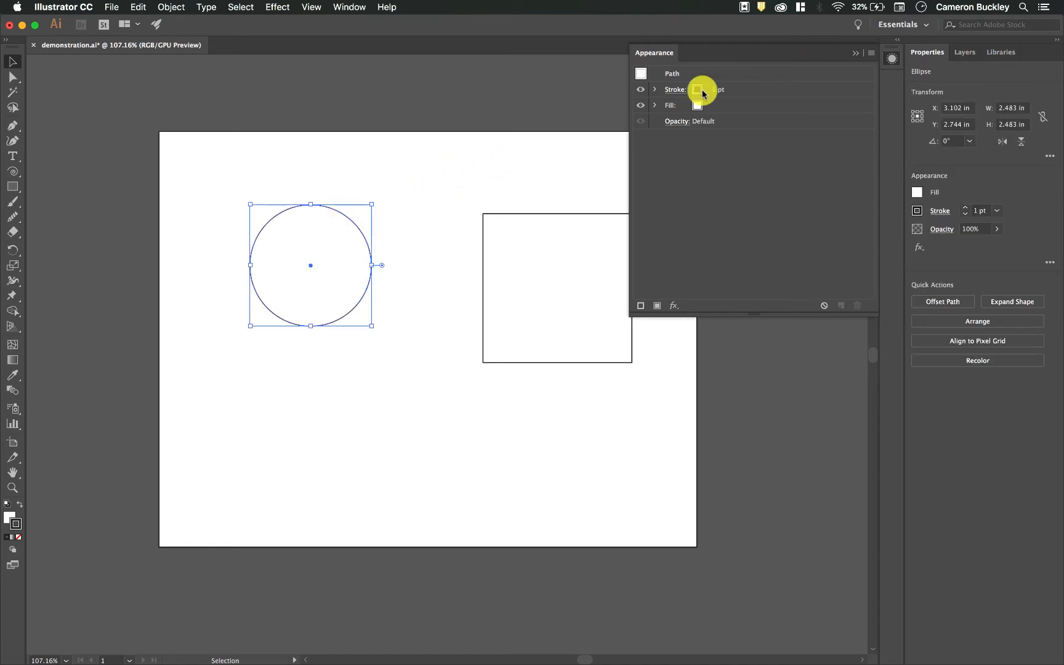
{"action": "left_click", "coordinate": [450, 183]}
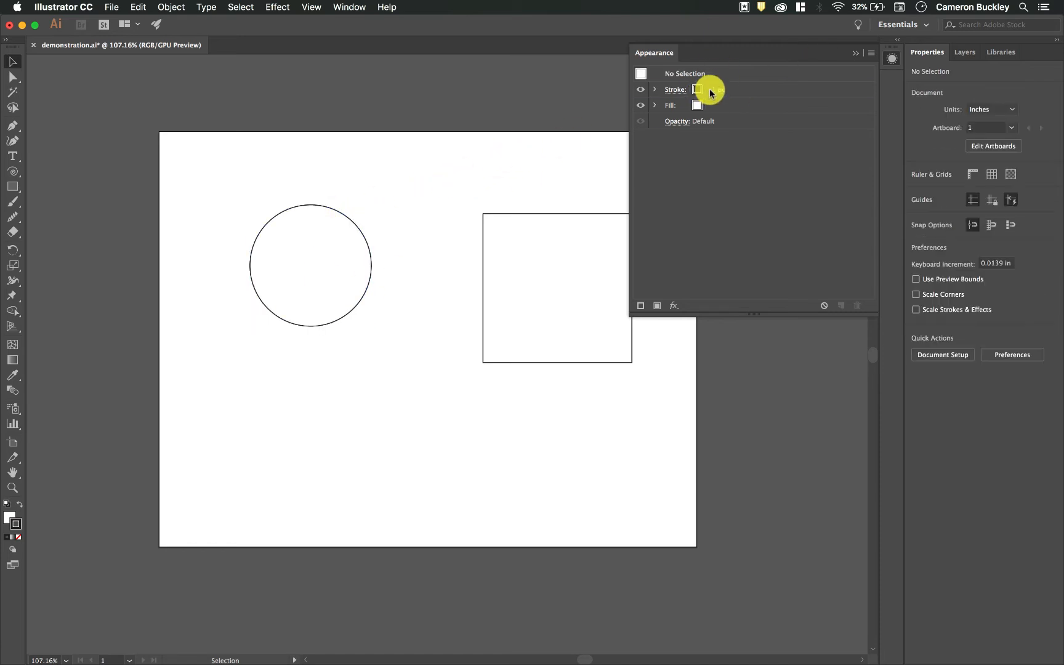
{"action": "left_click", "coordinate": [718, 91]}
{"action": "left_click", "coordinate": [721, 87]}
{"action": "left_click", "coordinate": [721, 87]}
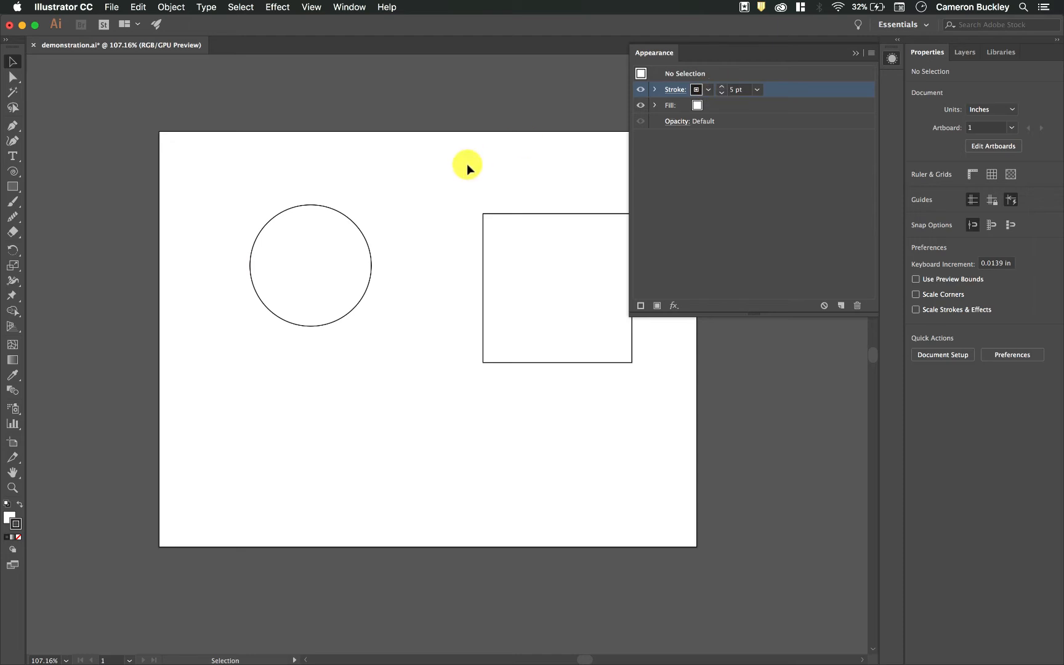
Select the circle and set its stroke weight to 11 pt.
{"action": "left_click", "coordinate": [345, 219]}
{"action": "left_click", "coordinate": [720, 87]}
{"action": "left_click", "coordinate": [720, 87]}
{"action": "left_click", "coordinate": [720, 89]}
{"action": "left_click", "coordinate": [715, 188]}
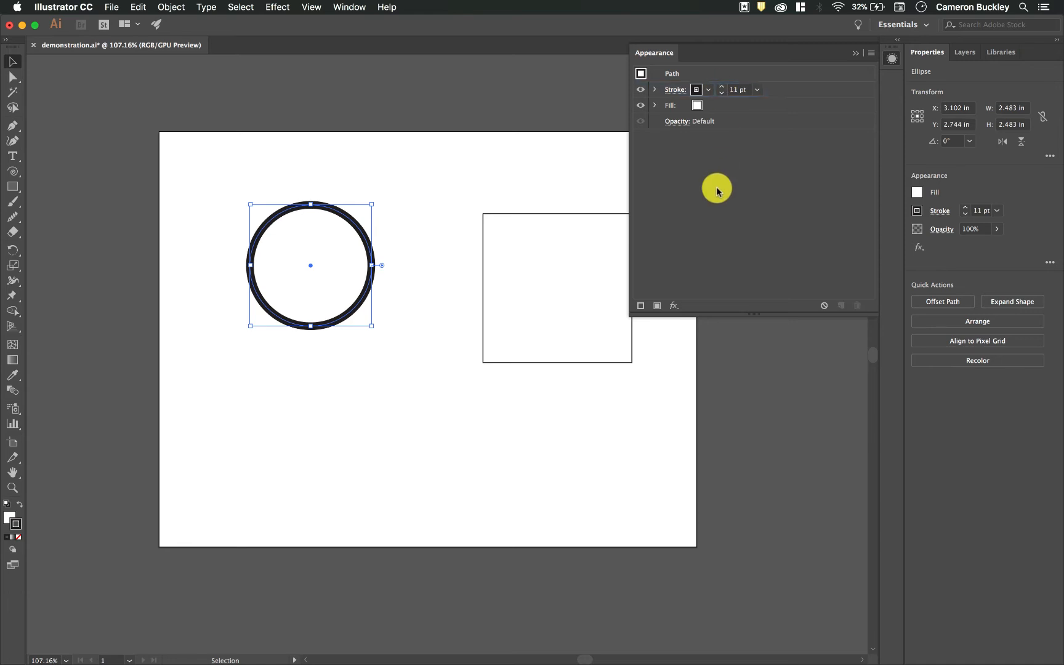
Examine the opacity, blending mode and mask options available for the circle's stroke.
{"action": "left_click", "coordinate": [654, 89]}
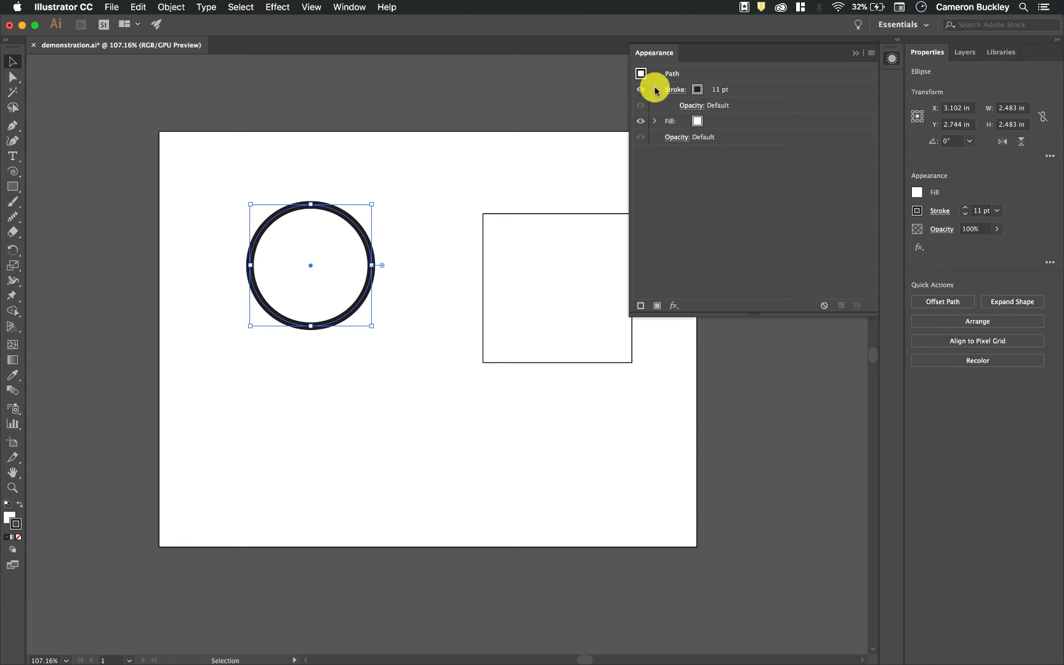
{"action": "left_click", "coordinate": [694, 105]}
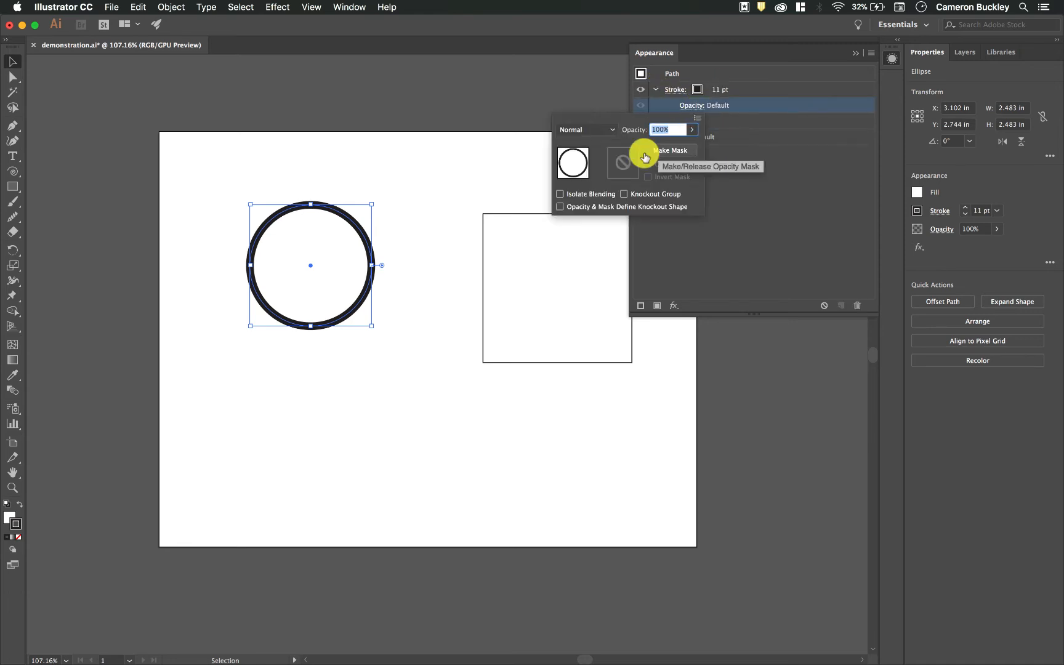
{"action": "left_click", "coordinate": [613, 132]}
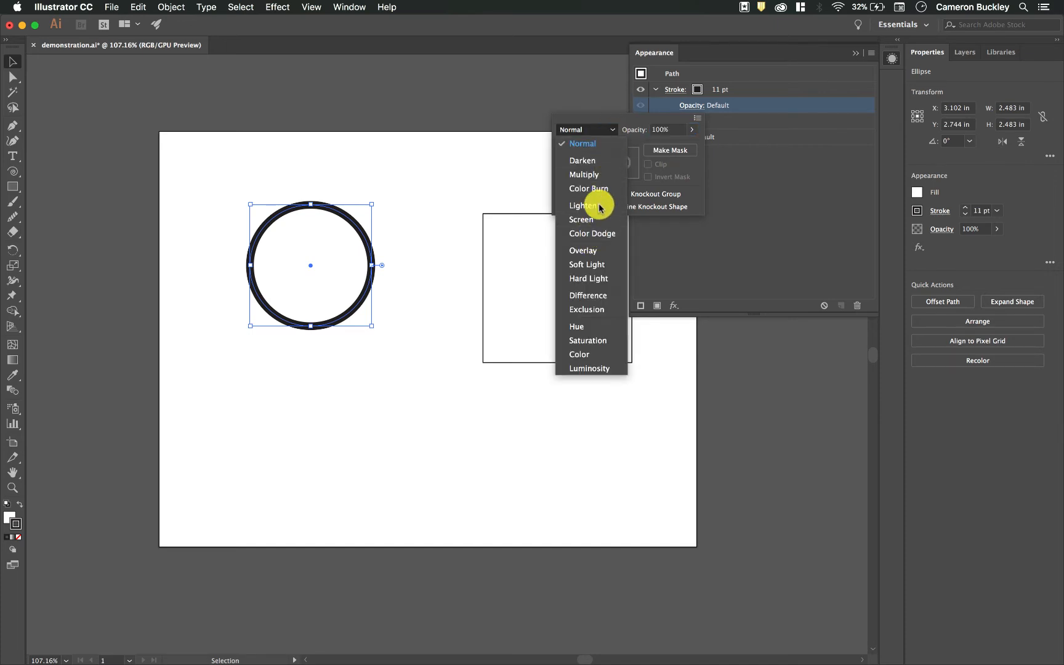
{"action": "left_click", "coordinate": [745, 92]}
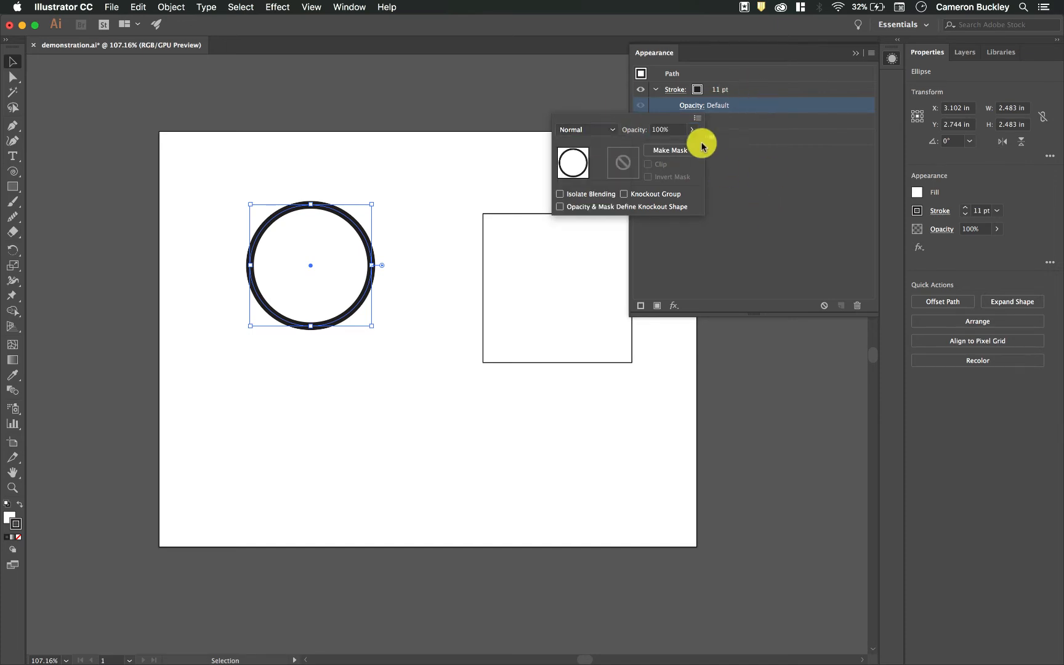
{"action": "left_click", "coordinate": [742, 202]}
{"action": "left_click", "coordinate": [692, 106]}
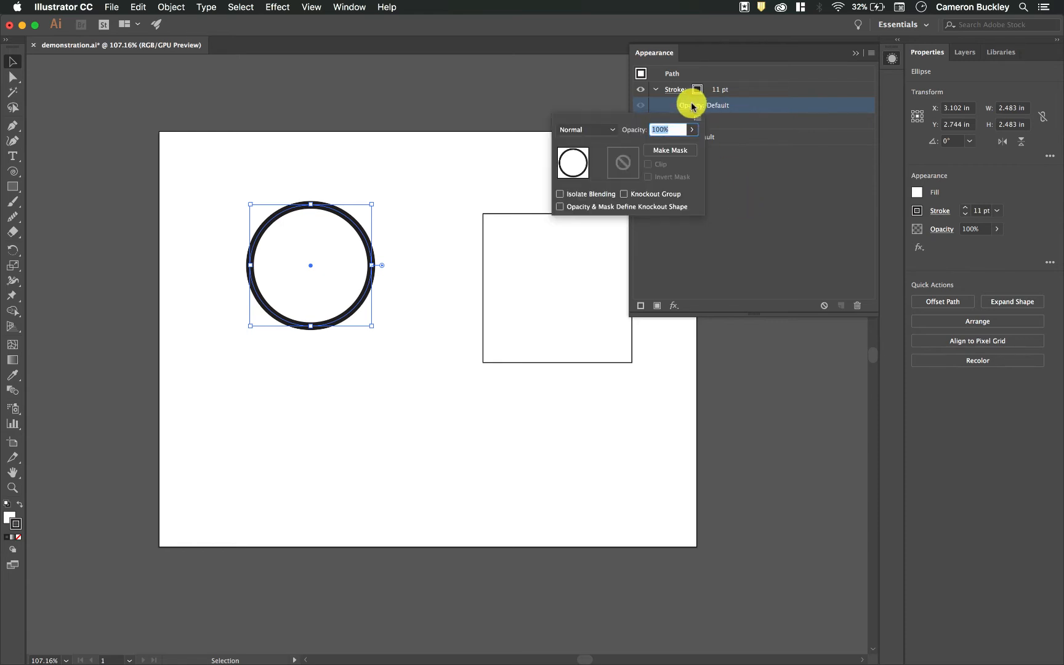
{"action": "left_click", "coordinate": [748, 168]}
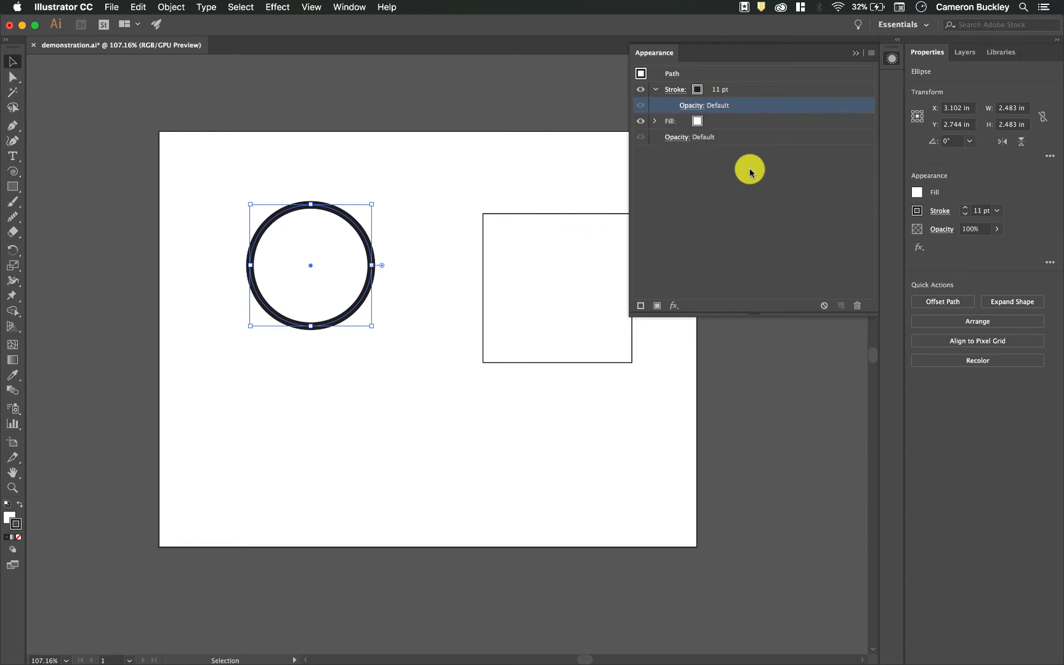
{"action": "left_click", "coordinate": [655, 90]}
Set the circle's stroke weight to 10 pt and its fill to the yellow swatch C=5 M=0 Y=90 K=0.
{"action": "left_click", "coordinate": [729, 89]}
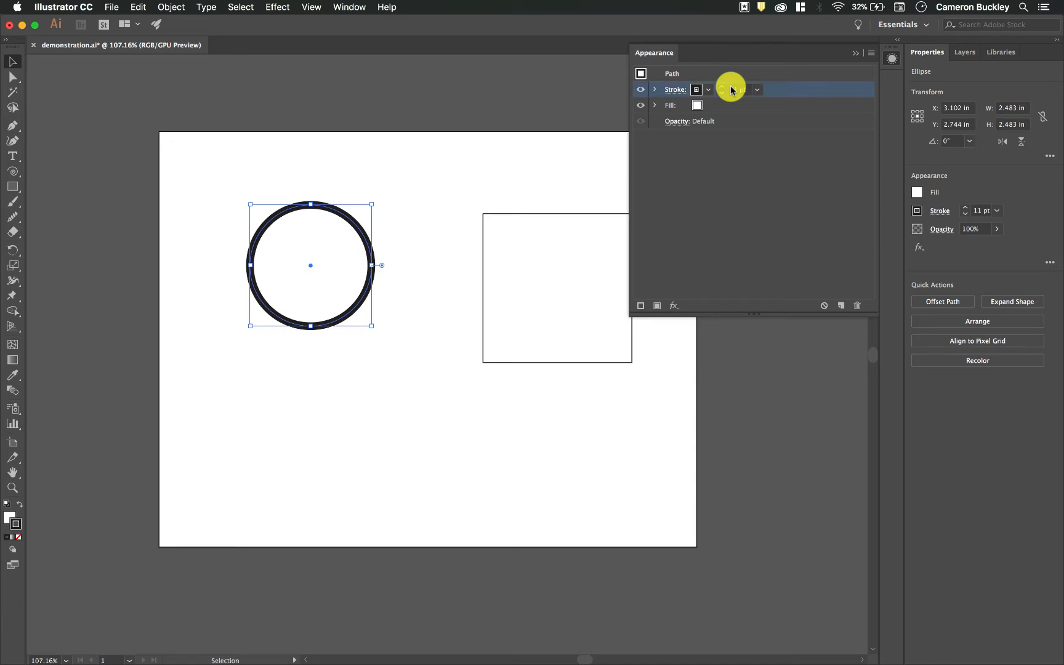
{"action": "left_click", "coordinate": [721, 93]}
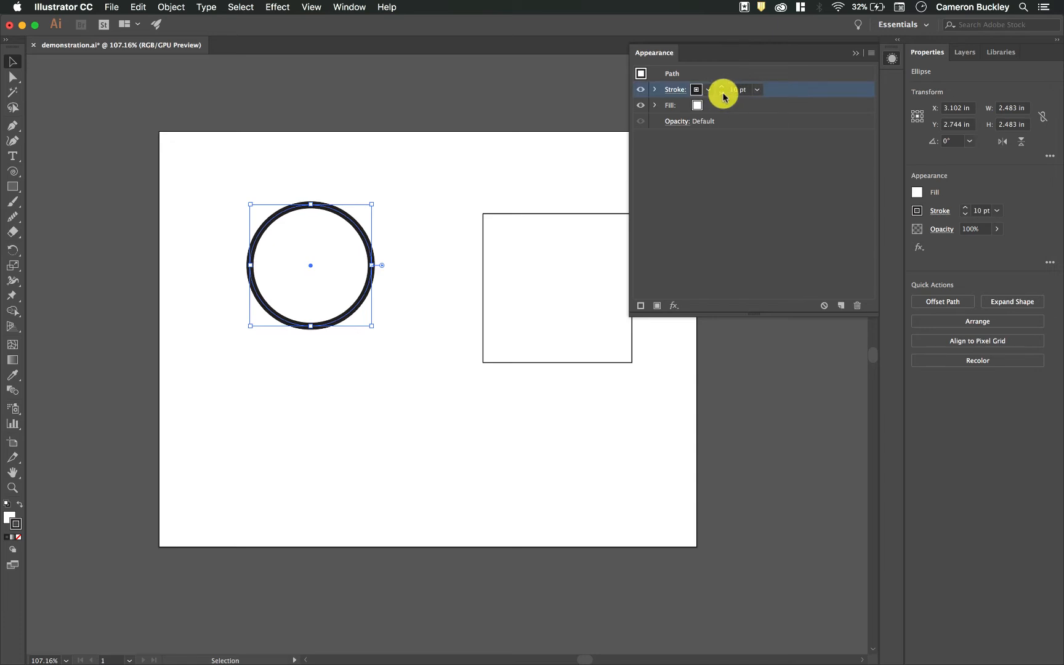
{"action": "left_click", "coordinate": [726, 109]}
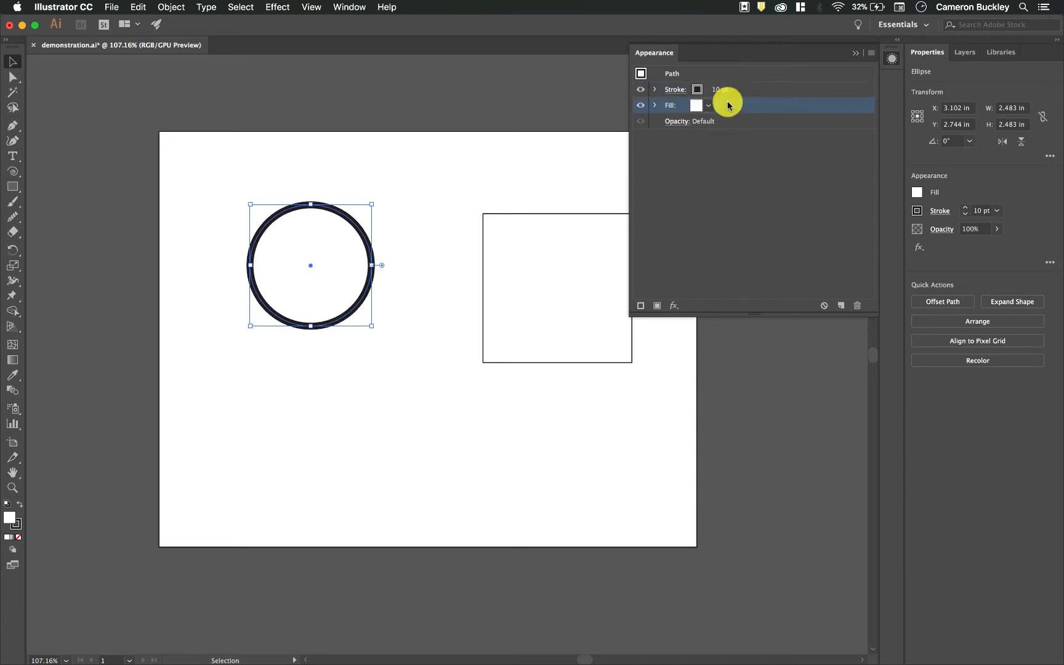
{"action": "left_click", "coordinate": [712, 108]}
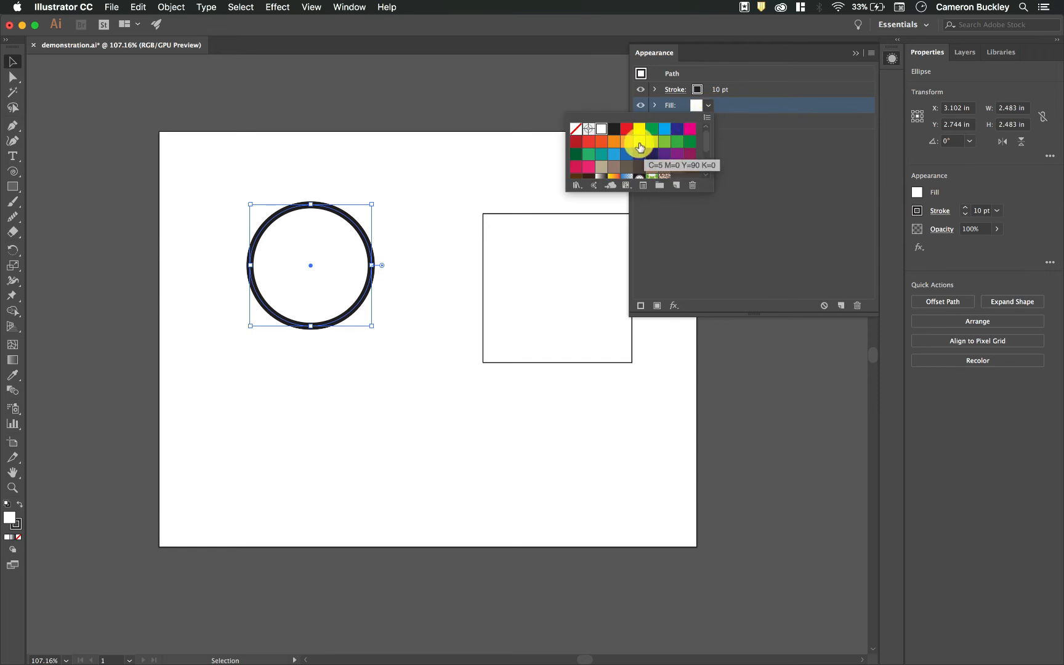
{"action": "left_click", "coordinate": [637, 139]}
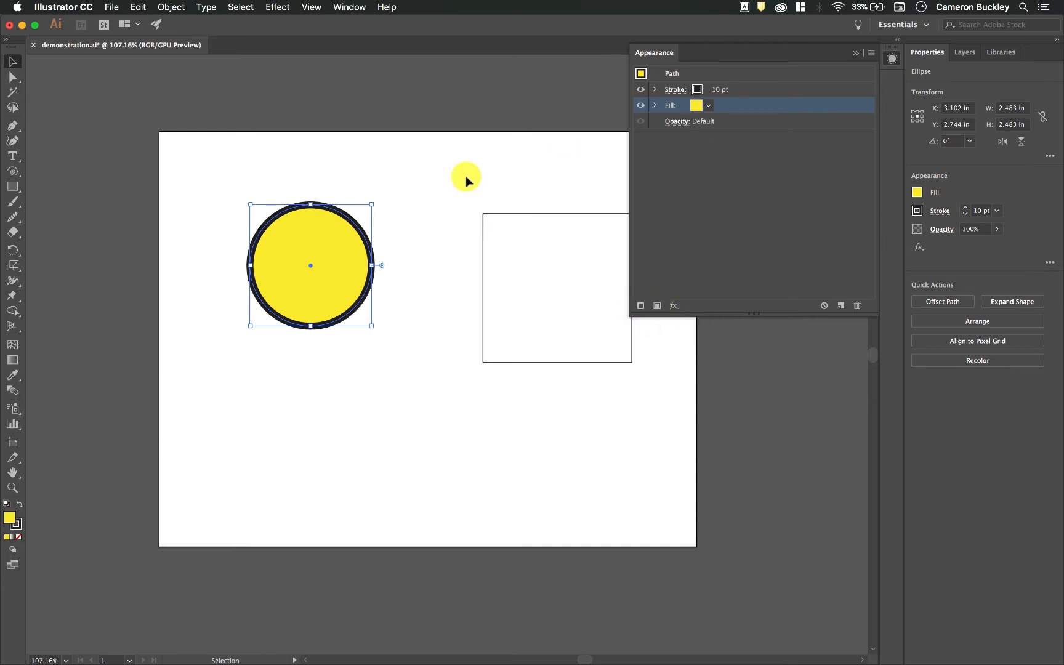
{"action": "scroll", "coordinate": [332, 252], "scroll_direction": "up", "scroll_amount": 5}
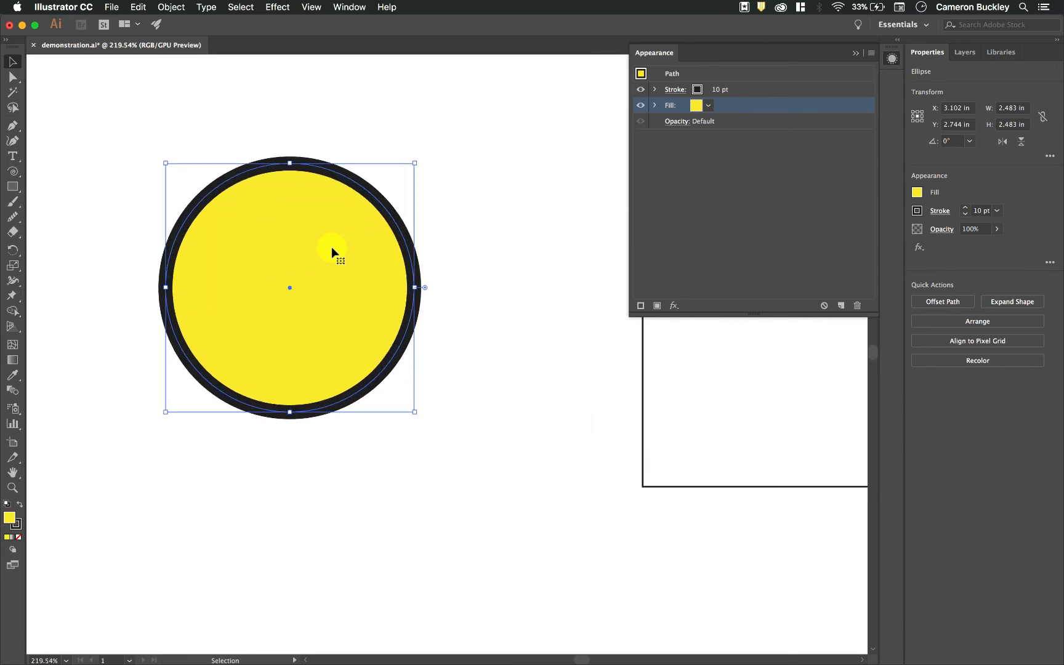
Add a second 10 pt stroke to the circle, colour it dark red, and keep it stacked above the black stroke.
{"action": "left_click", "coordinate": [759, 90]}
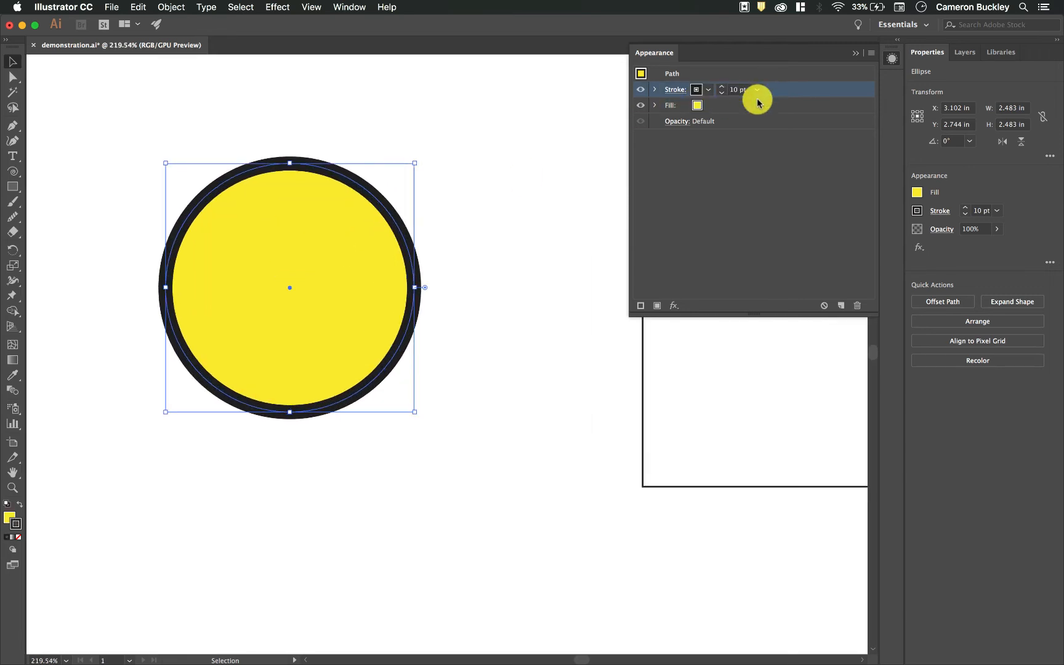
{"action": "left_click", "coordinate": [642, 308]}
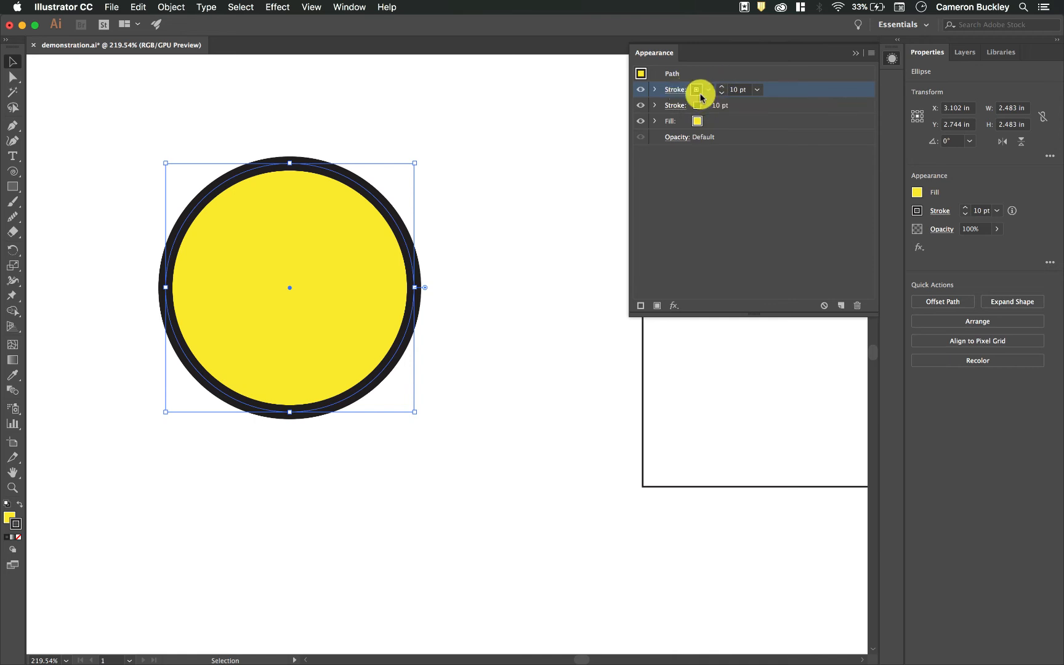
{"action": "left_click", "coordinate": [706, 91]}
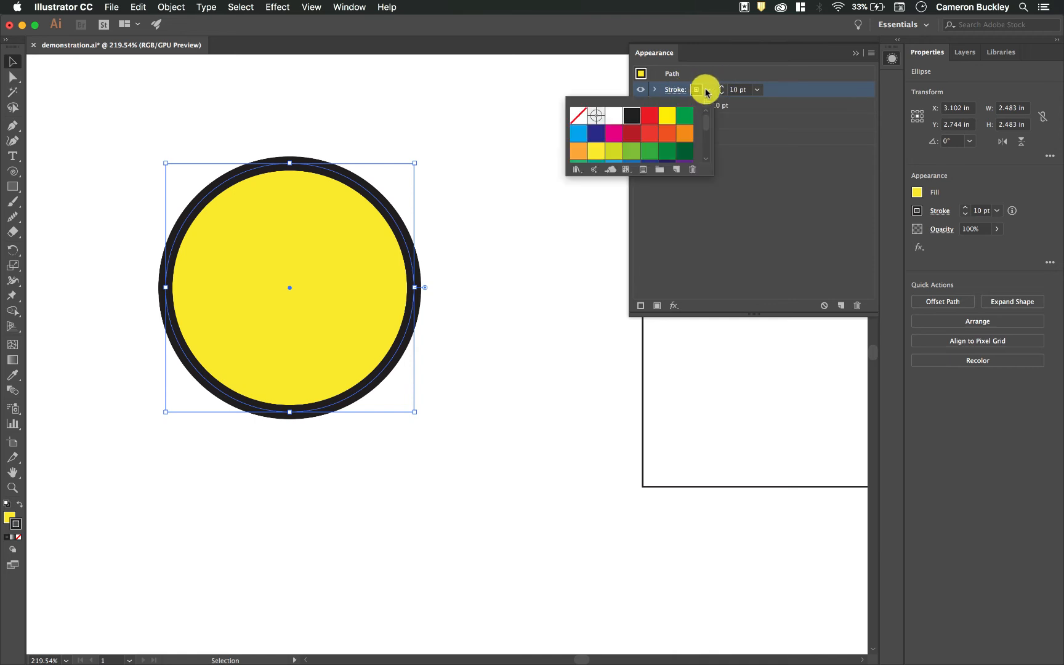
{"action": "left_click", "coordinate": [634, 137]}
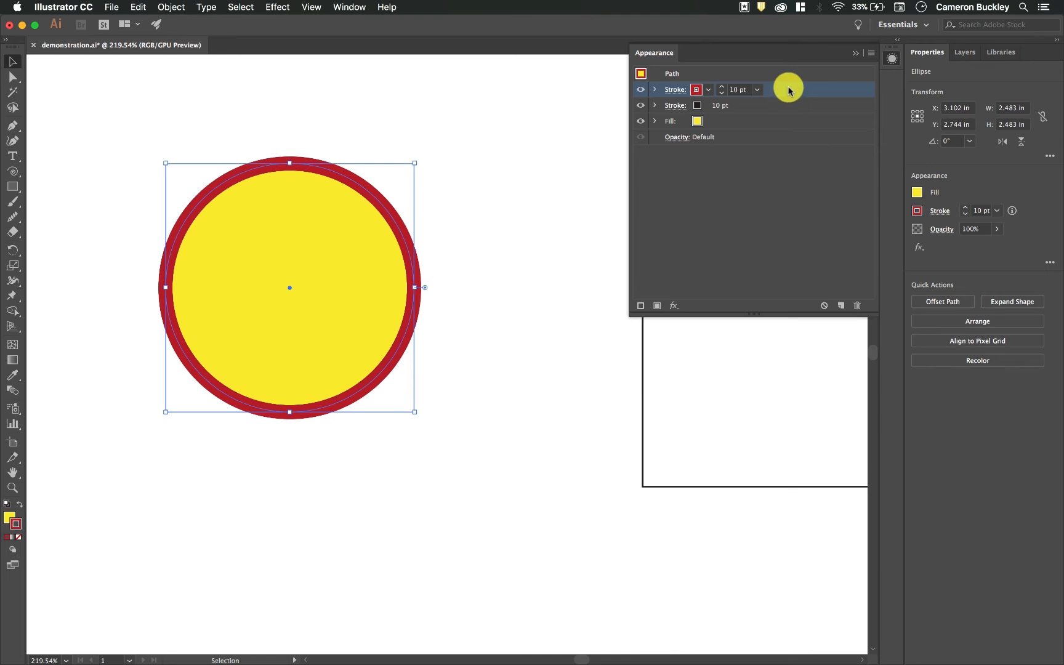
{"action": "left_click_drag", "start_coordinate": [788, 90], "coordinate": [773, 114]}
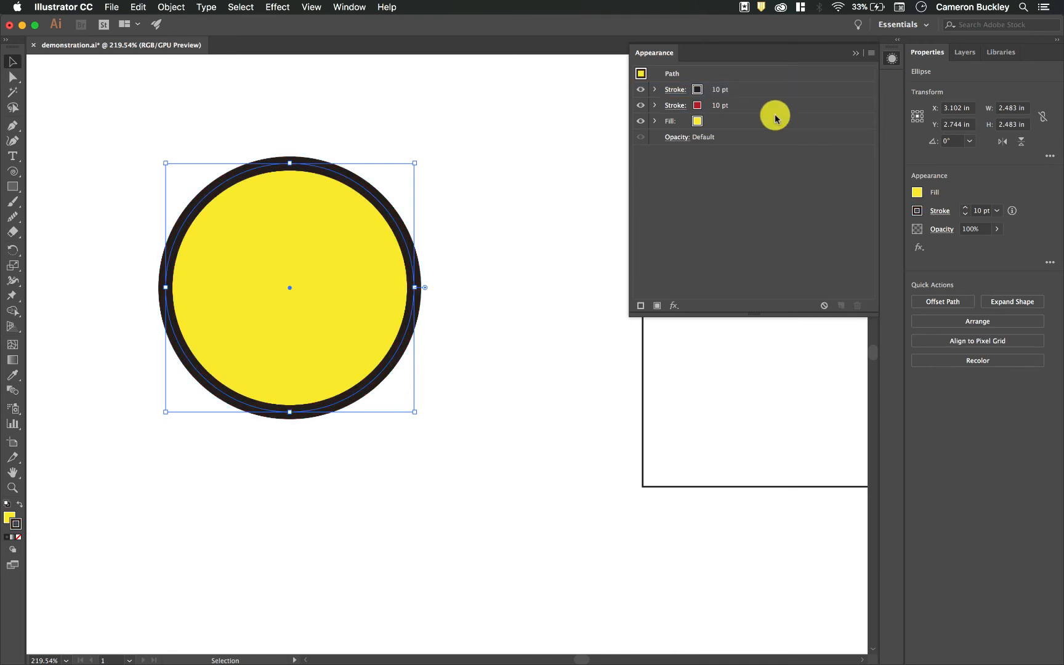
{"action": "mouse_move", "coordinate": [714, 92]}
{"action": "left_mouse_down"}
{"action": "mouse_move", "coordinate": [738, 90]}
{"action": "mouse_move", "coordinate": [763, 114]}
{"action": "left_mouse_up"}
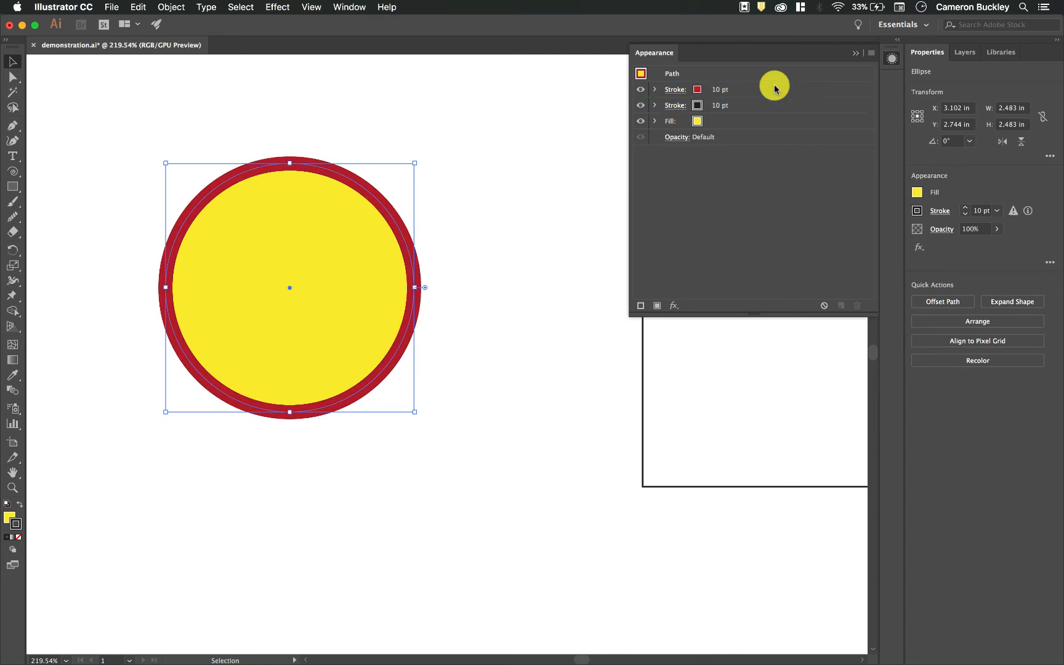
Set the weight of the circle's dark red stroke to 4 pt.
{"action": "left_click", "coordinate": [737, 90]}
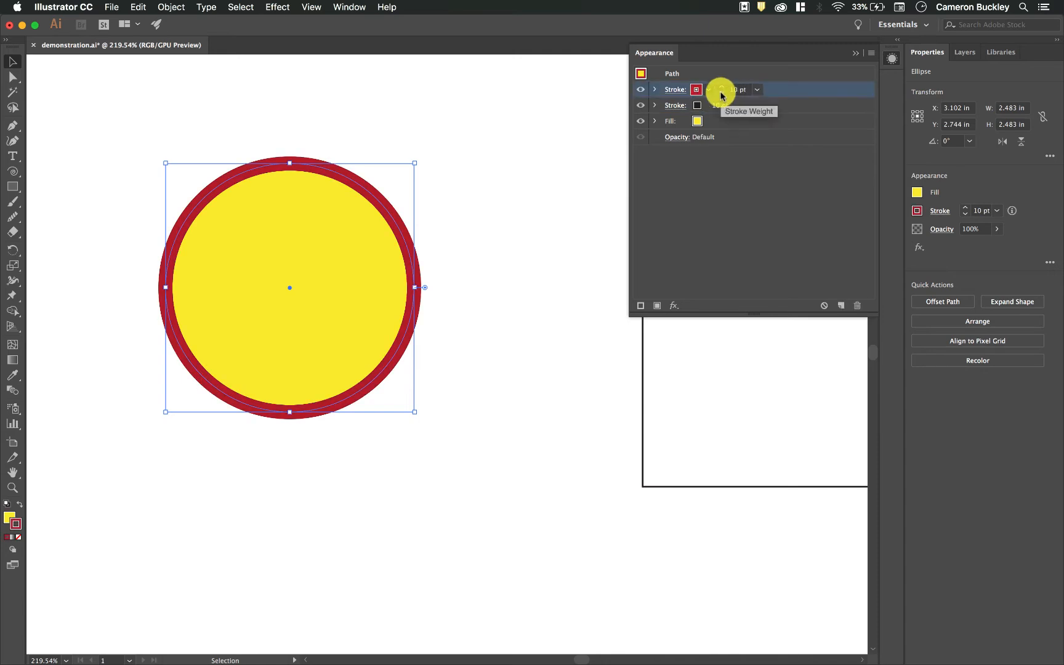
{"action": "left_click", "coordinate": [721, 93]}
{"action": "left_click", "coordinate": [721, 93]}
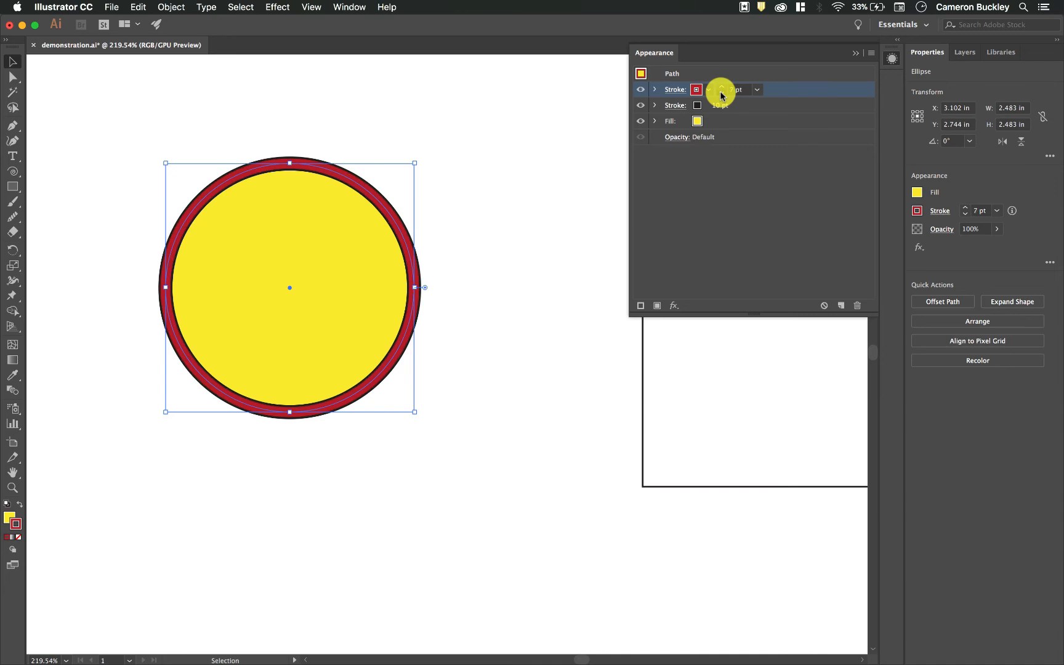
{"action": "left_click", "coordinate": [710, 194]}
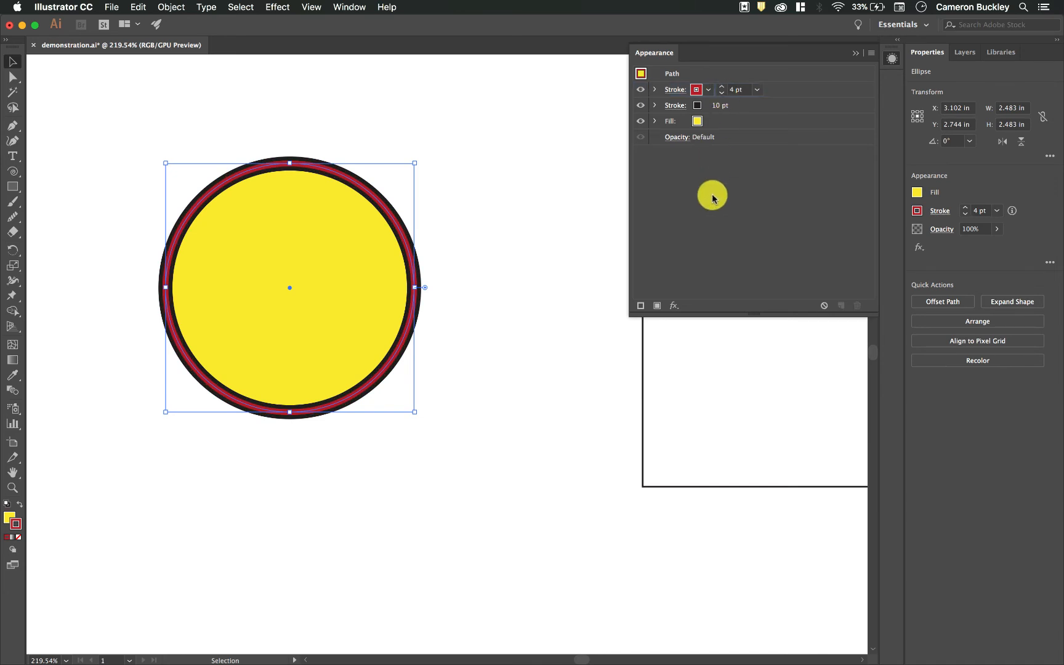
Set the weight of the circle's black stroke to 13 pt.
{"action": "scroll", "coordinate": [392, 210], "scroll_direction": "up", "scroll_amount": 5}
{"action": "scroll", "coordinate": [392, 210], "scroll_direction": "up", "scroll_amount": 2}
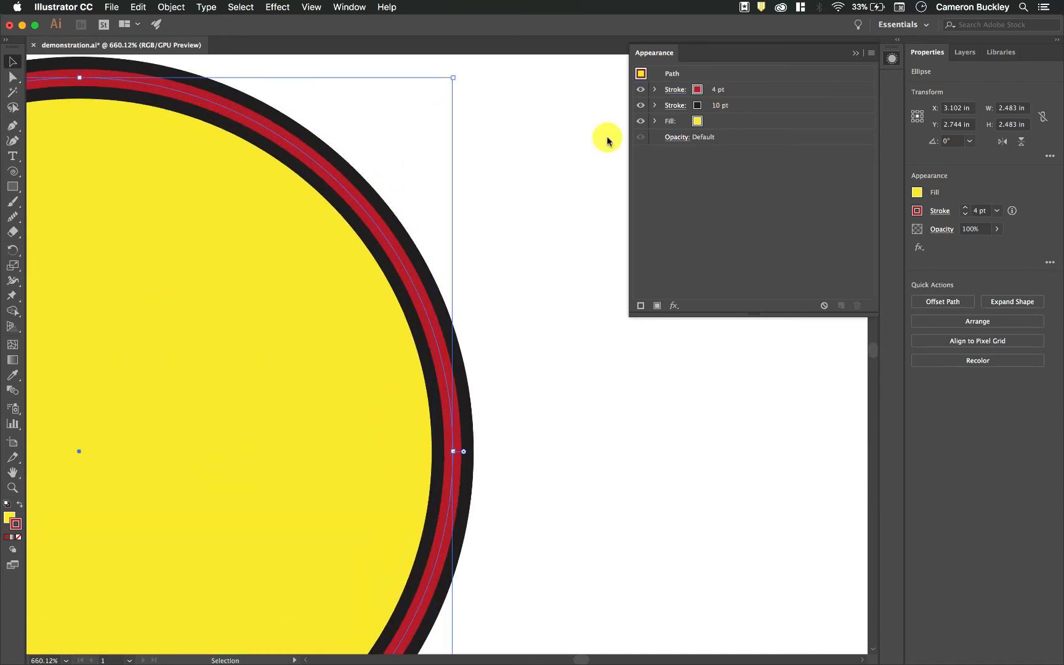
{"action": "left_click", "coordinate": [728, 105]}
{"action": "left_click", "coordinate": [725, 103]}
{"action": "left_click", "coordinate": [726, 103]}
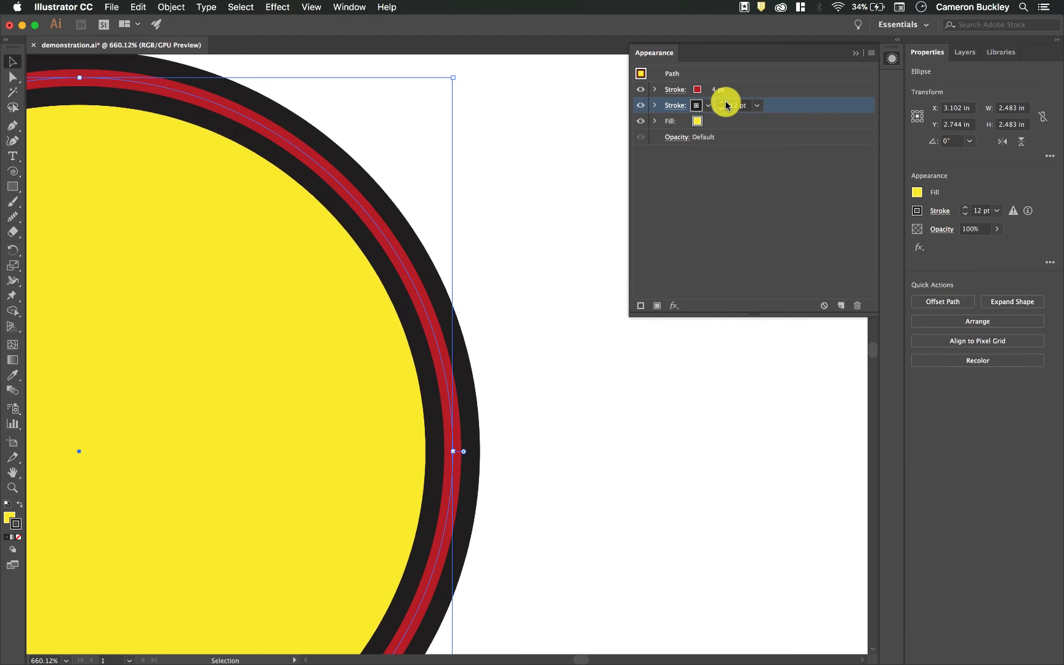
{"action": "left_click", "coordinate": [726, 102]}
{"action": "left_click", "coordinate": [718, 197]}
Add a third stroke above the red one, with a weight of 2 pt and a yellow swatch.
{"action": "left_click", "coordinate": [747, 91]}
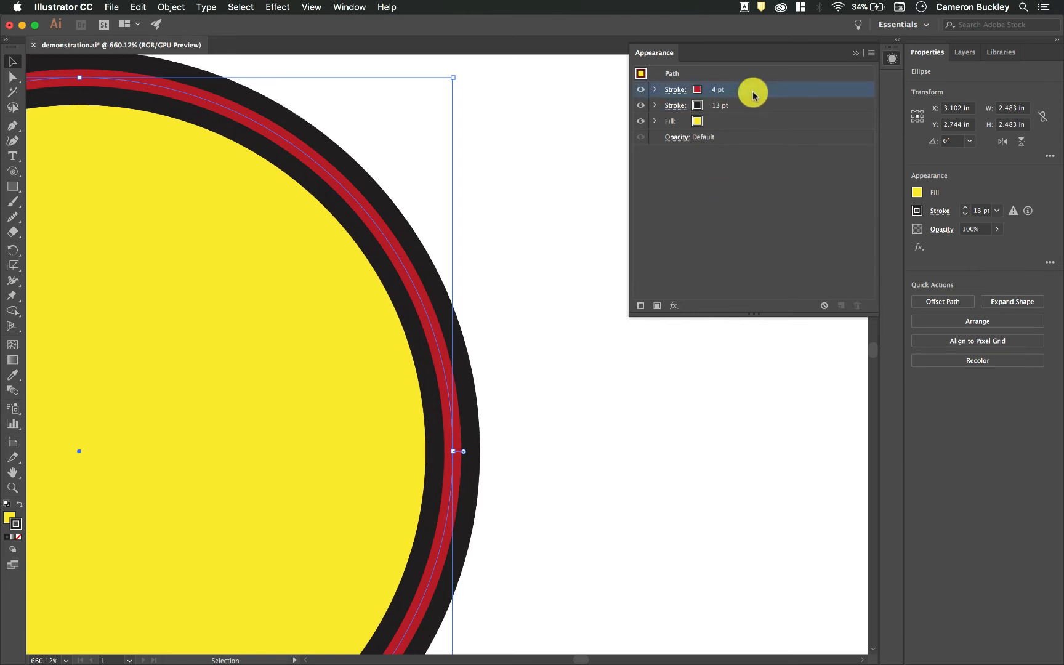
{"action": "left_click", "coordinate": [640, 307]}
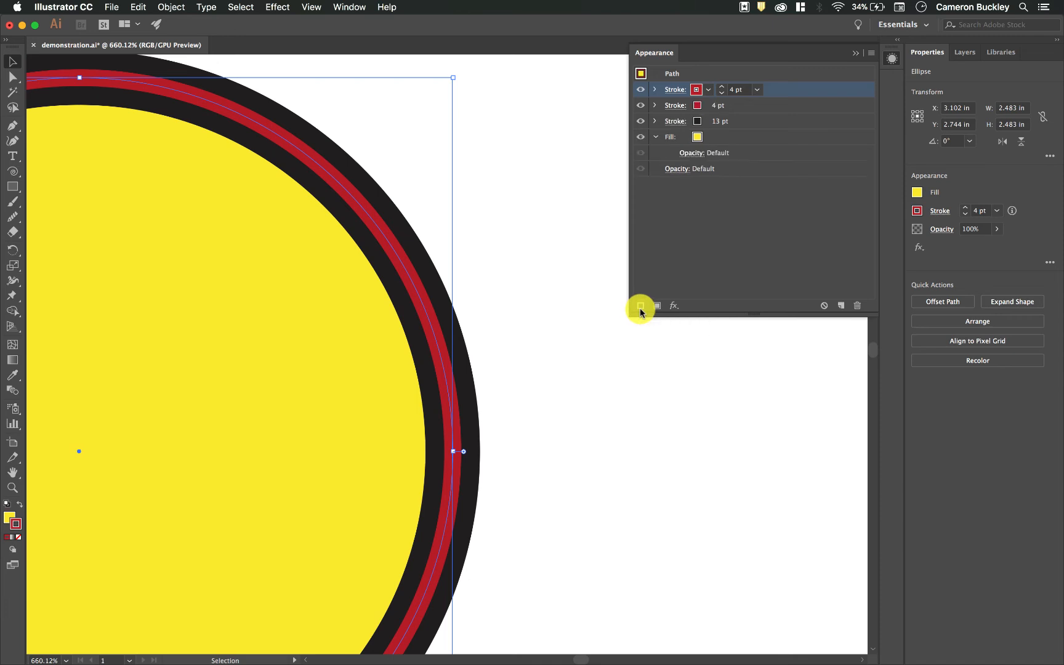
{"action": "left_click", "coordinate": [711, 91]}
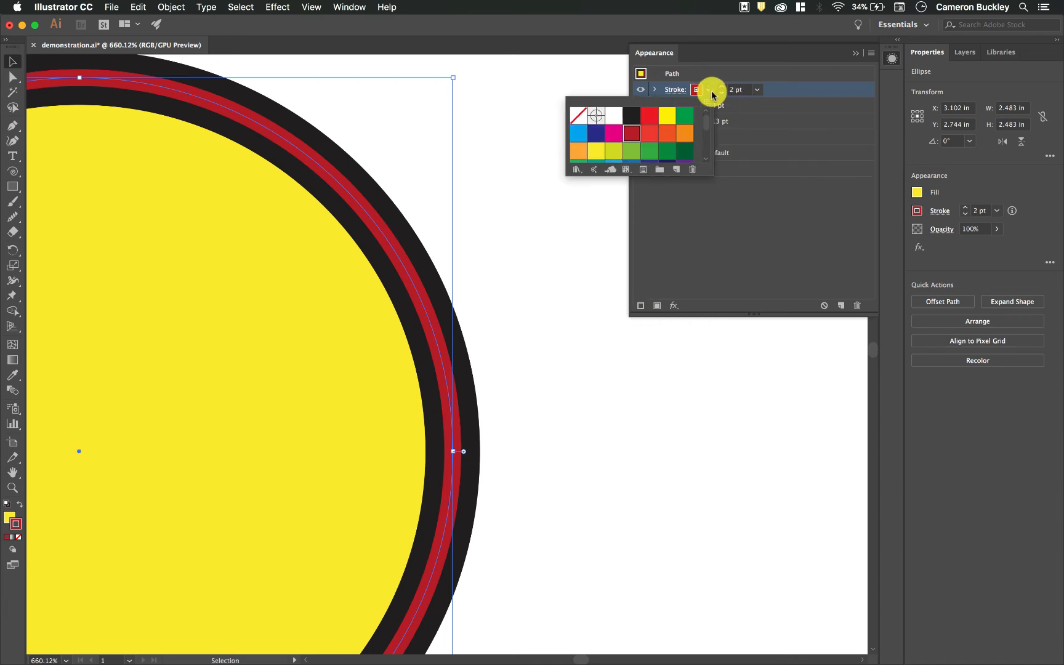
{"action": "left_click", "coordinate": [614, 157]}
{"action": "left_click", "coordinate": [652, 245]}
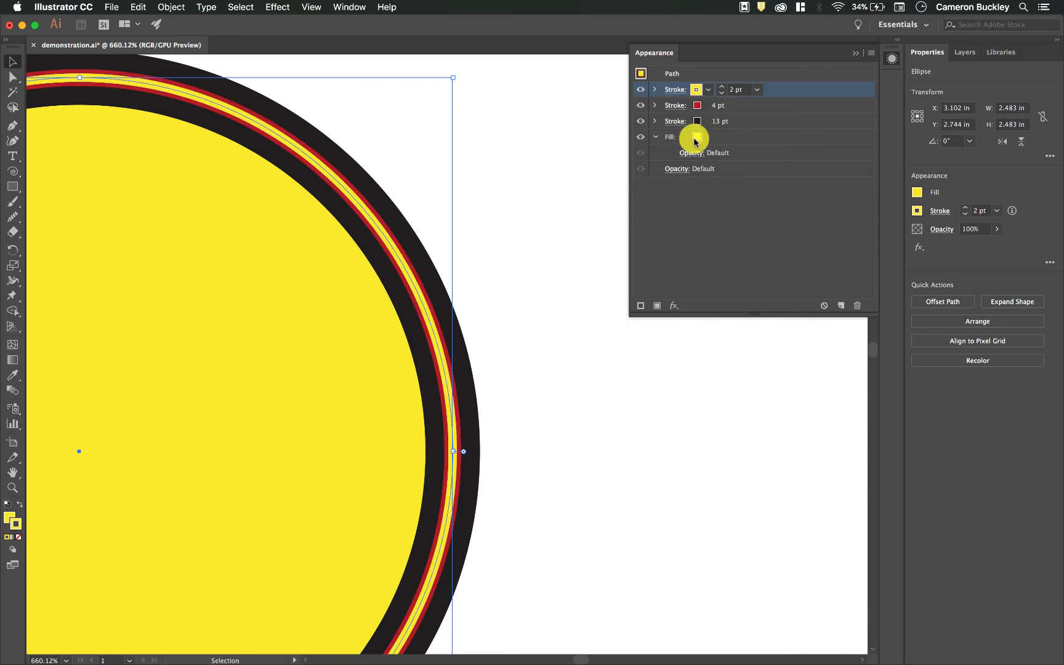
Deselect the circle and compare its appearance in Outline and Preview display.
{"action": "left_click", "coordinate": [531, 265]}
{"action": "scroll", "coordinate": [454, 265], "scroll_direction": "down", "scroll_amount": 5}
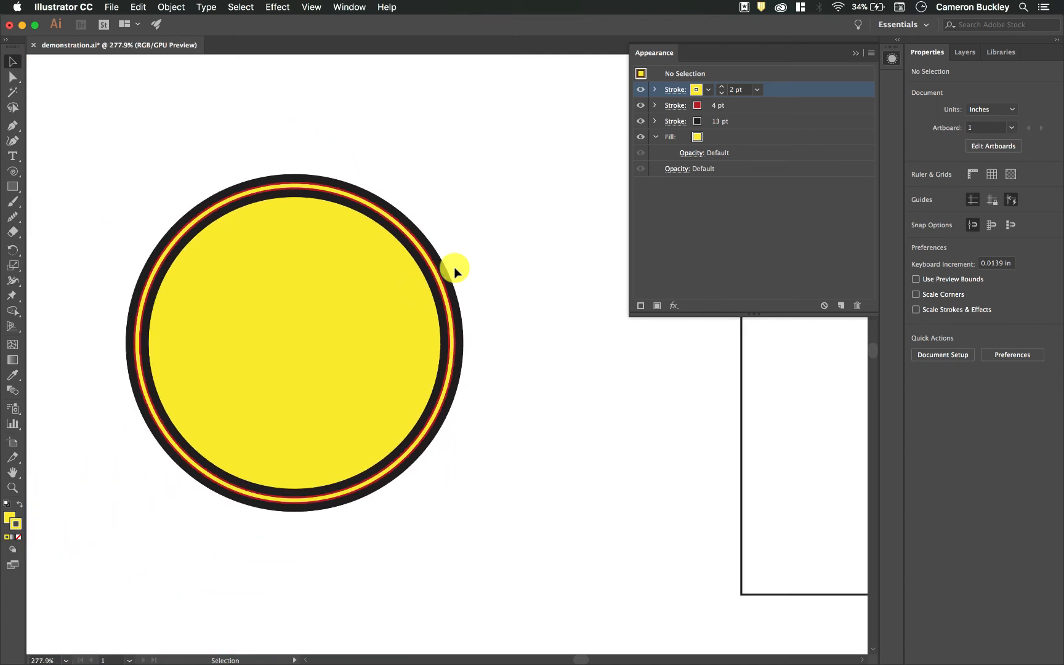
{"action": "scroll", "coordinate": [454, 267], "scroll_direction": "down", "scroll_amount": 1}
{"action": "key", "text": "super+y"}
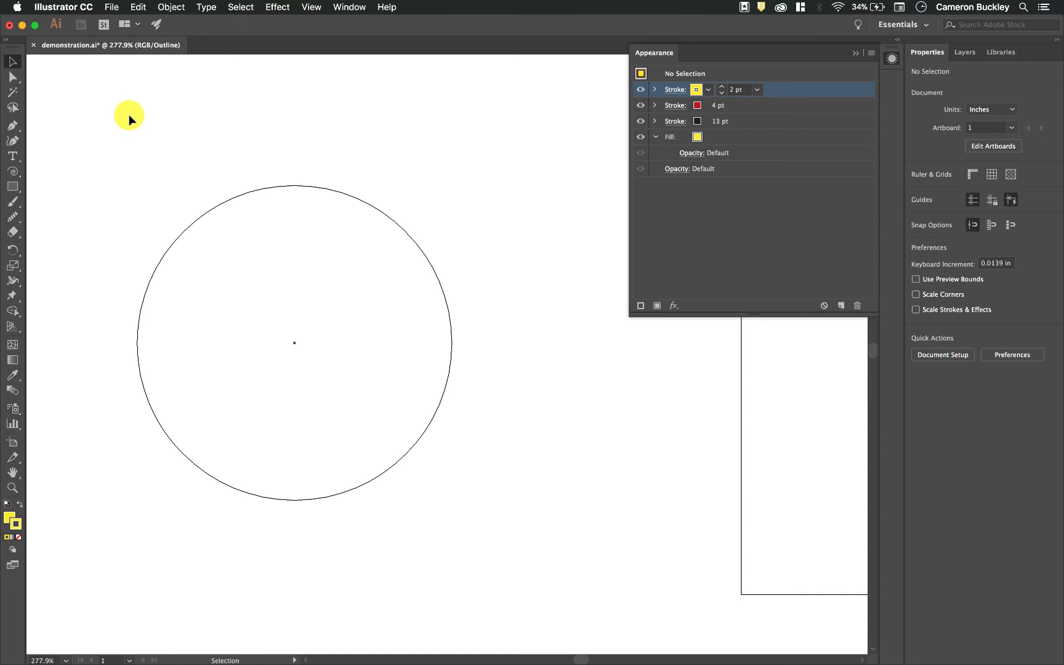
{"action": "key", "text": "super+y"}
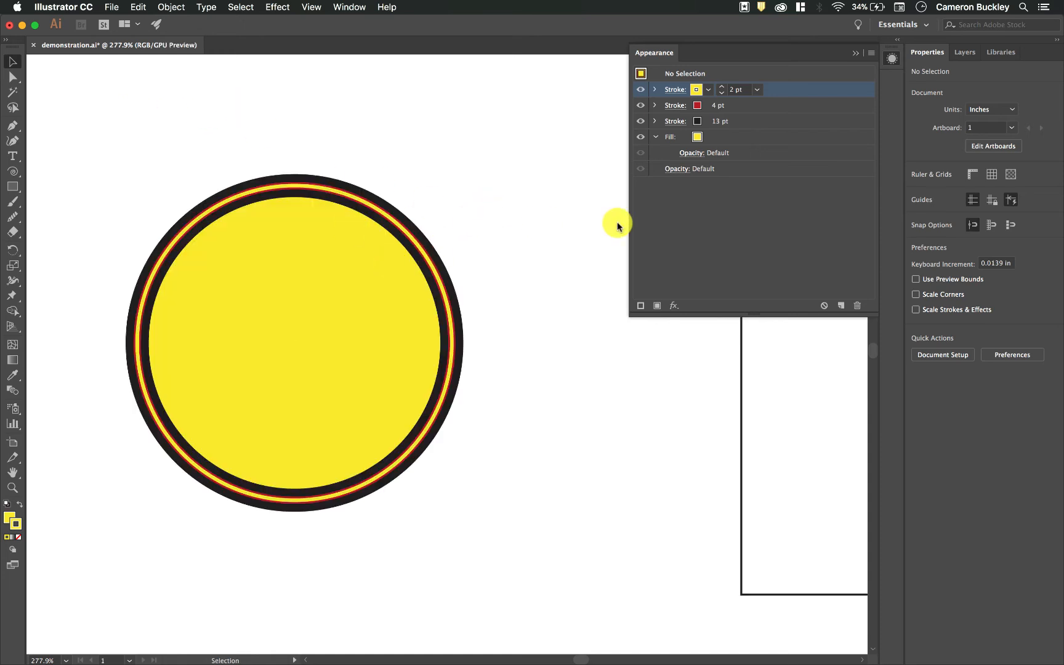
Try to add a second fill with a radial gradient swatch while the circle is not selected.
{"action": "left_click", "coordinate": [729, 137]}
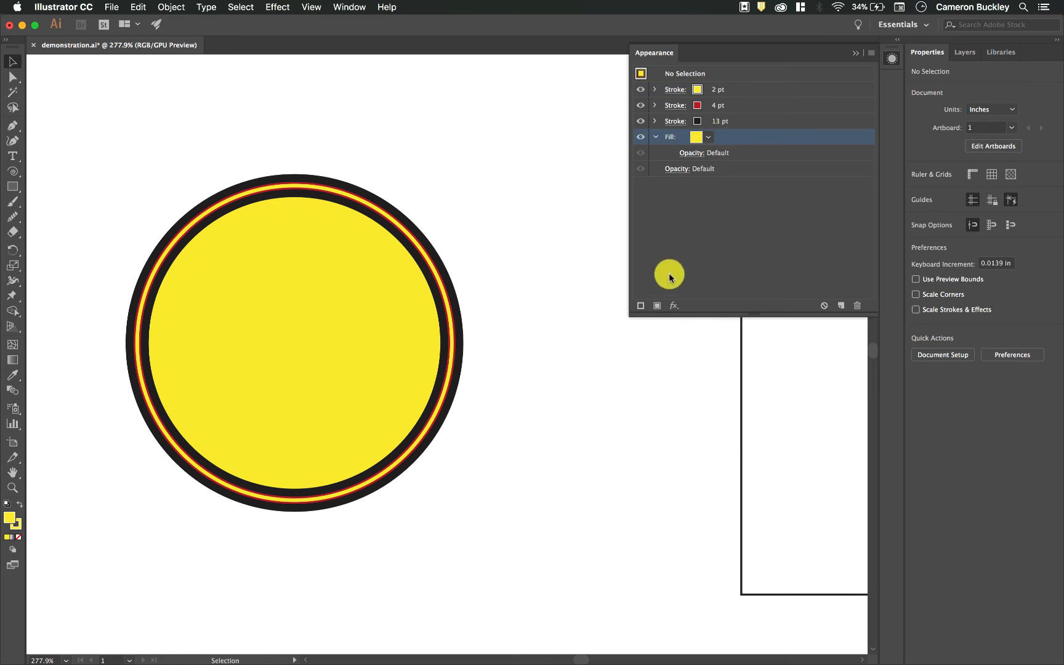
{"action": "left_click", "coordinate": [656, 308]}
{"action": "left_click", "coordinate": [708, 137]}
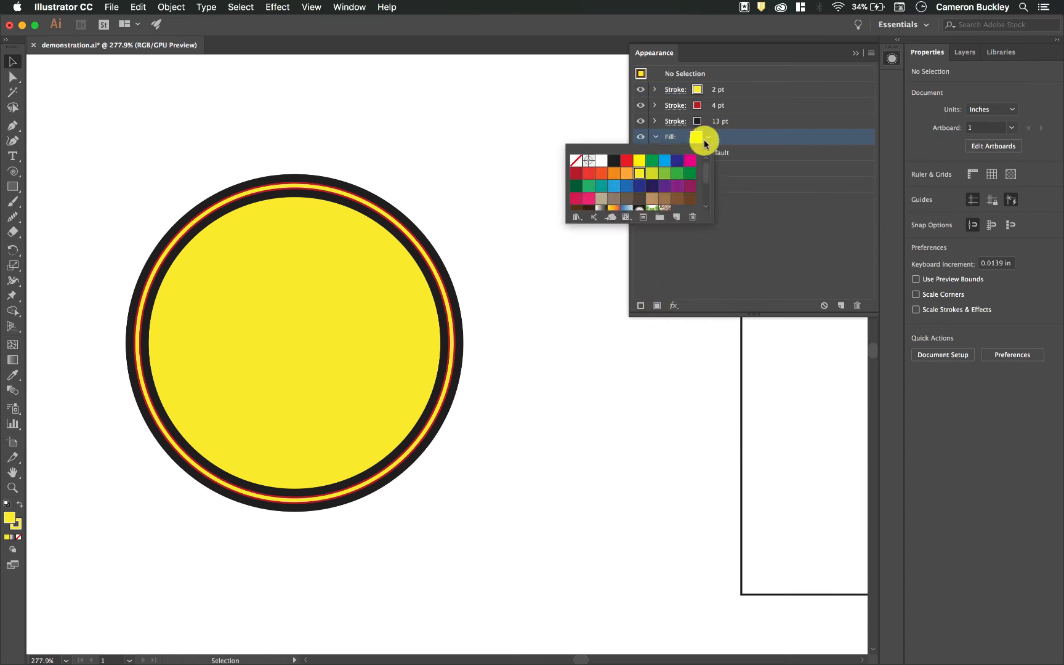
{"action": "left_click", "coordinate": [601, 176]}
{"action": "scroll", "coordinate": [618, 176], "scroll_direction": "down", "scroll_amount": 5}
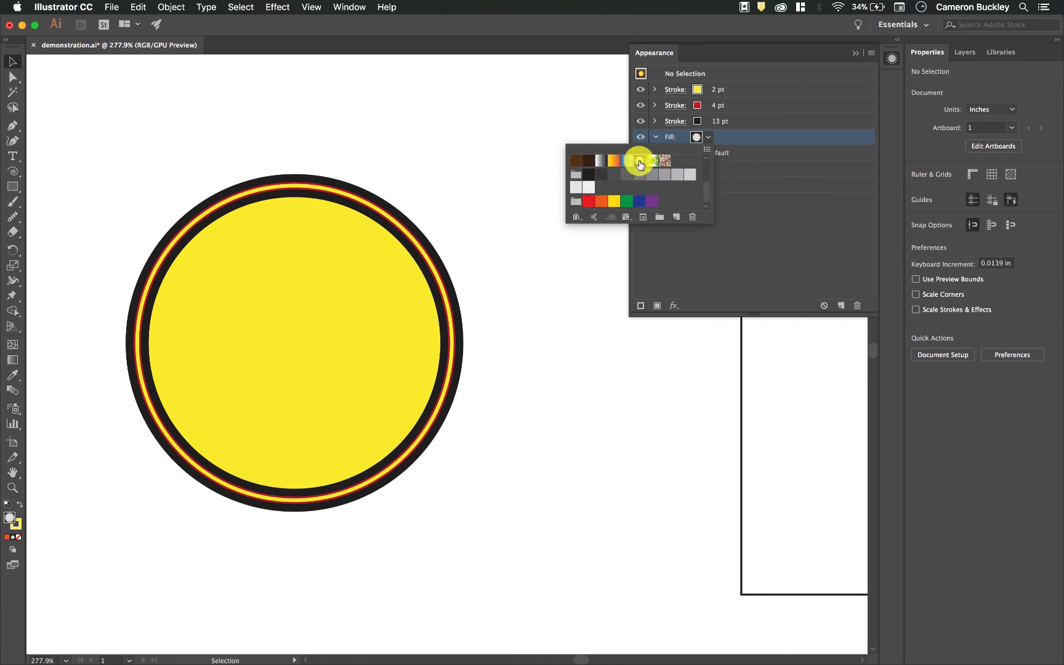
{"action": "scroll", "coordinate": [639, 163], "scroll_direction": "up", "scroll_amount": 2}
{"action": "left_click", "coordinate": [772, 225]}
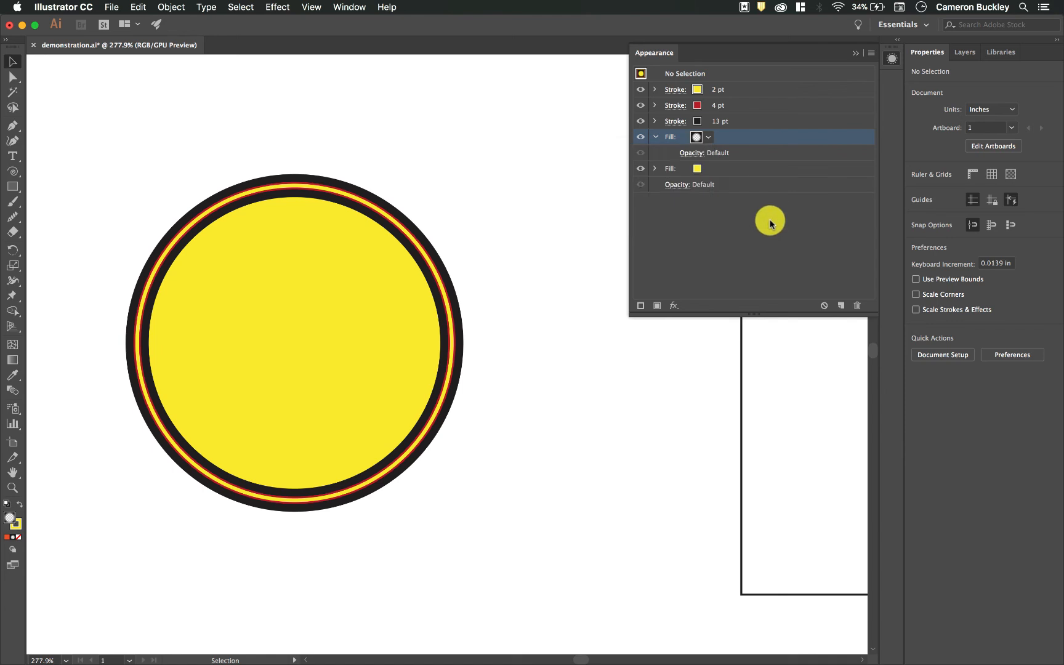
Select the circle and add a second fill above the yellow one, using the linear white-to-black gradient swatch.
{"action": "left_click", "coordinate": [387, 281]}
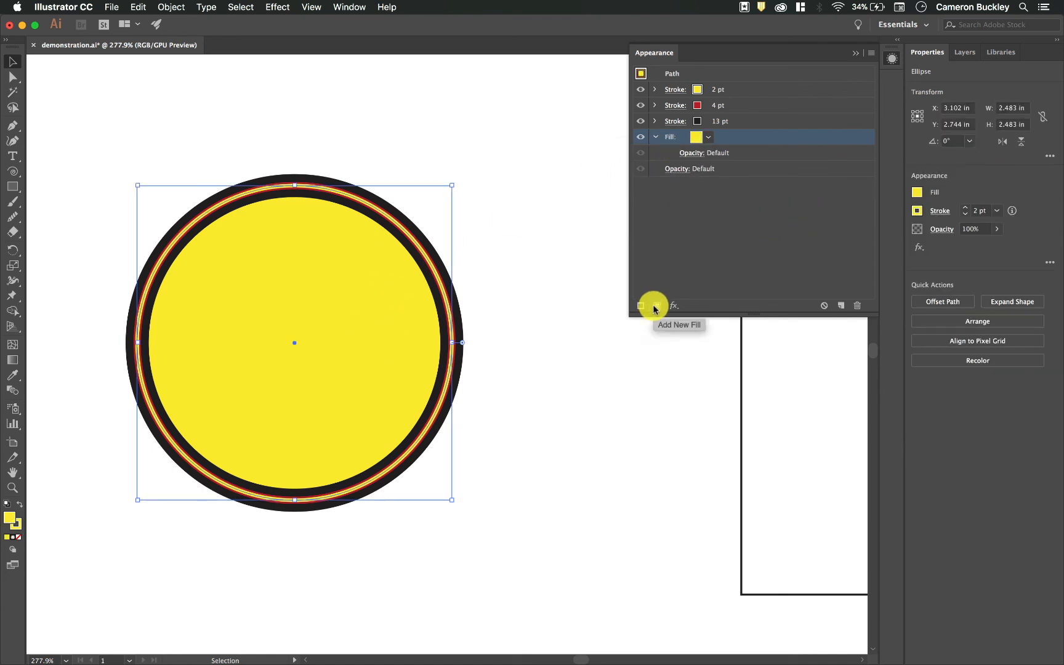
{"action": "left_click", "coordinate": [709, 137]}
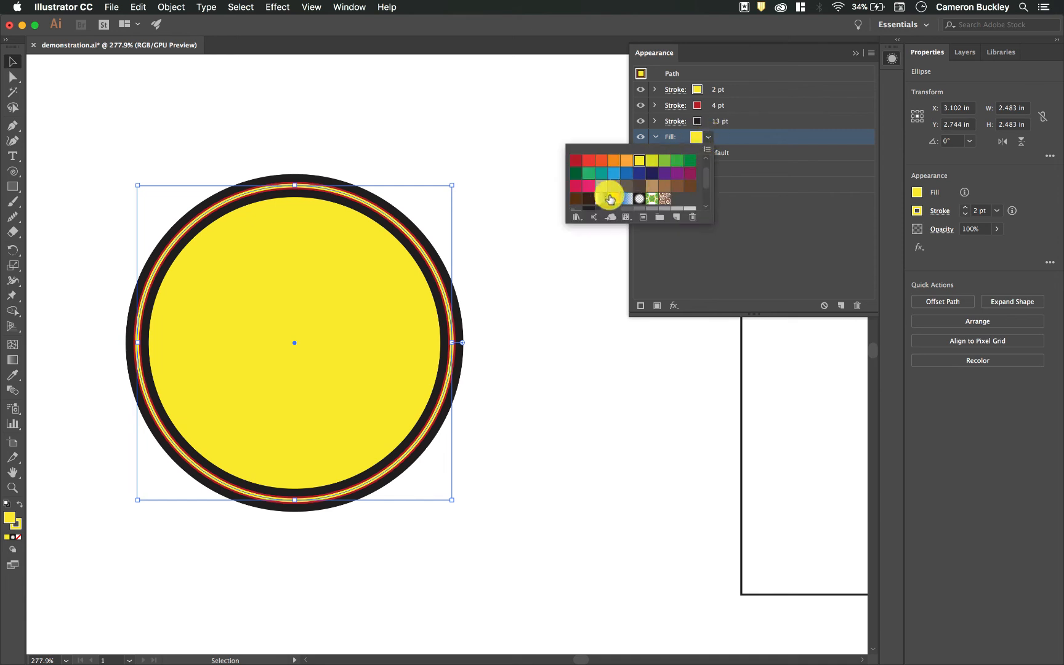
{"action": "left_click", "coordinate": [601, 198]}
{"action": "left_click", "coordinate": [708, 136]}
{"action": "left_click", "coordinate": [743, 136]}
Try the gradient fill at 51% opacity with Overlay blending, and settle on Lighten blending at 83% opacity.
{"action": "left_click", "coordinate": [691, 152]}
{"action": "left_click", "coordinate": [690, 176]}
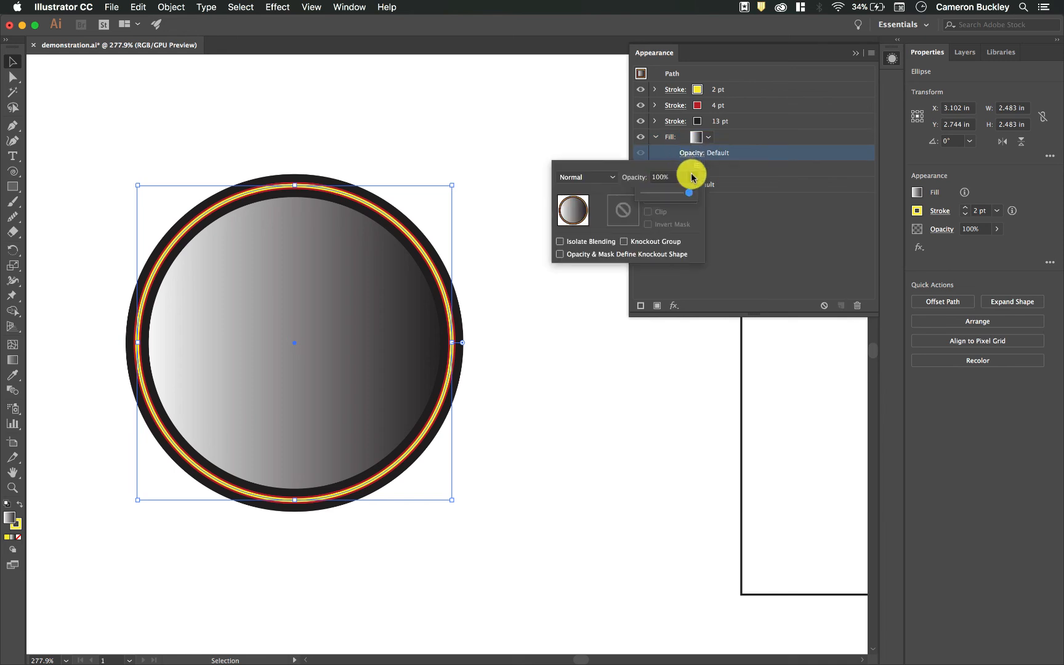
{"action": "left_click_drag", "start_coordinate": [687, 191], "coordinate": [665, 191]}
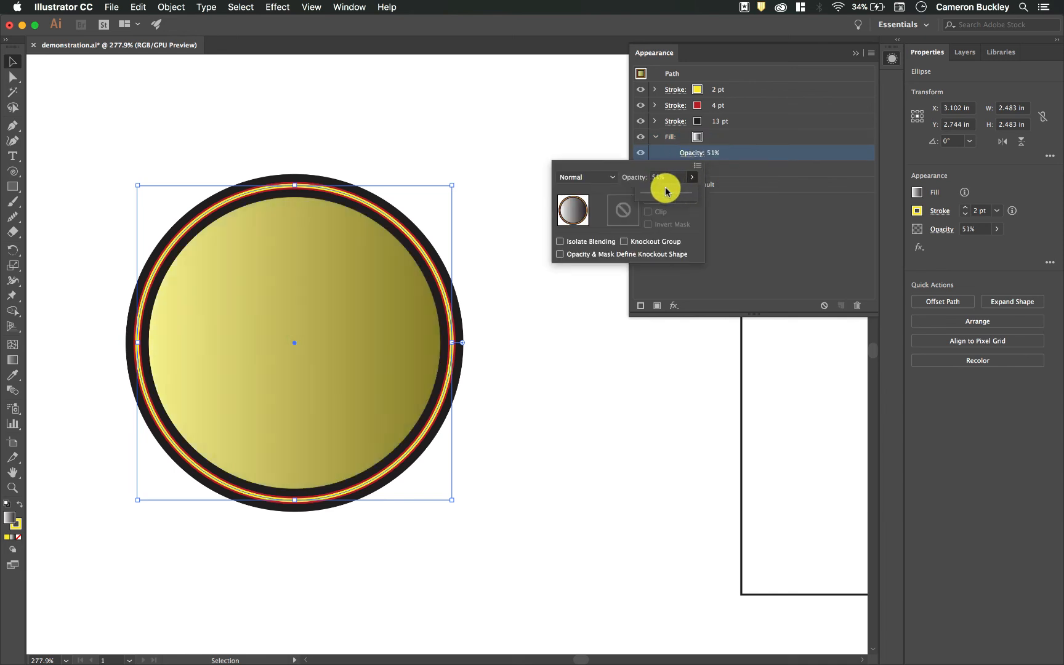
{"action": "left_click", "coordinate": [611, 176]}
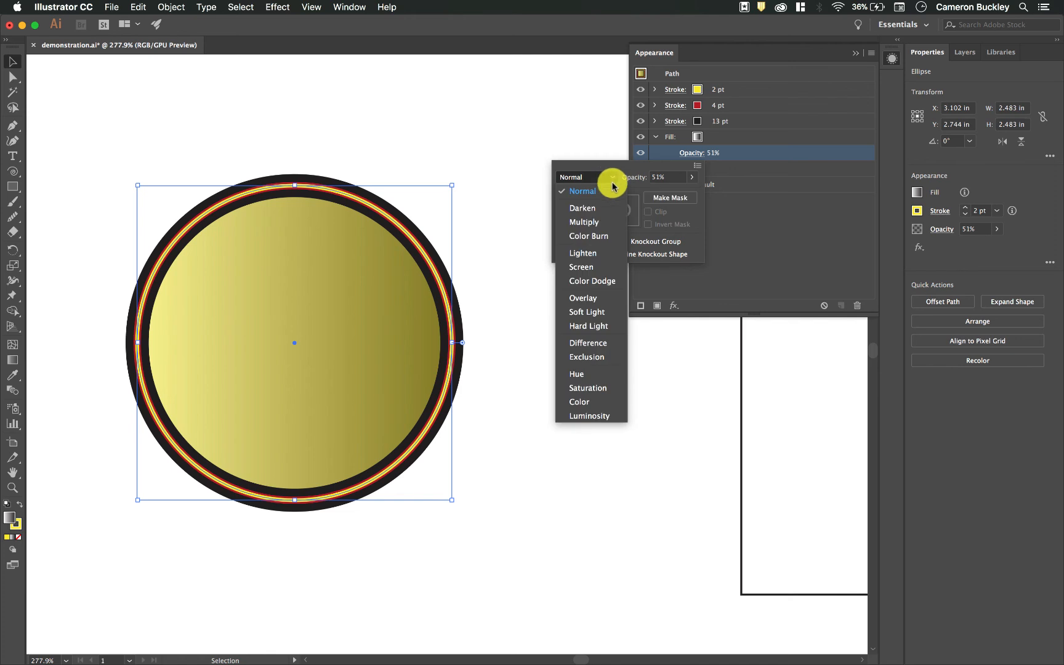
{"action": "left_click", "coordinate": [602, 299]}
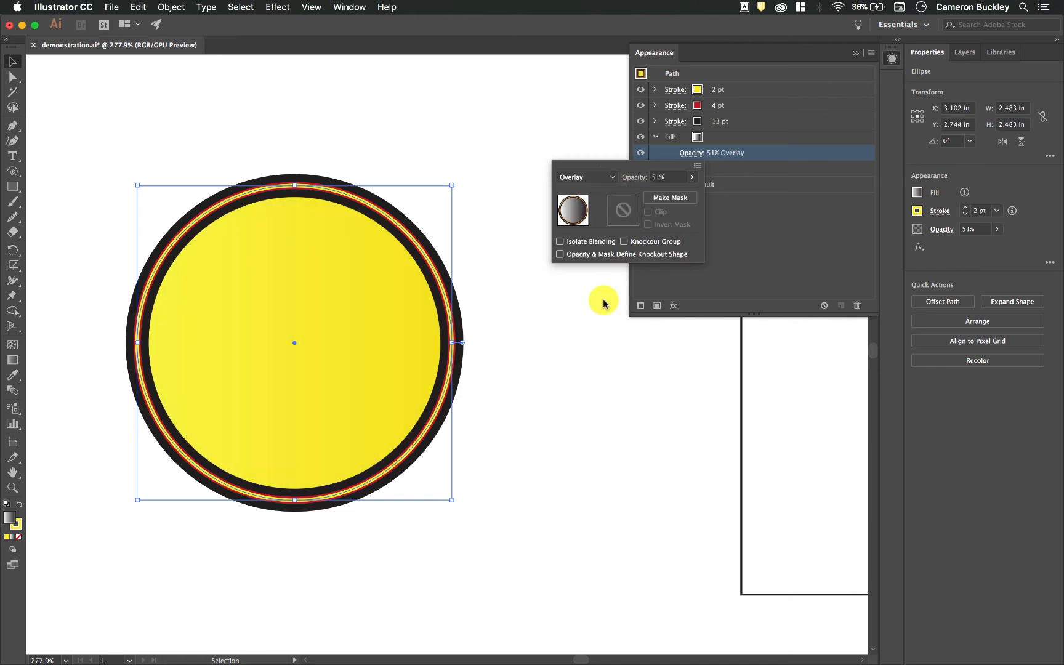
{"action": "left_click", "coordinate": [594, 178]}
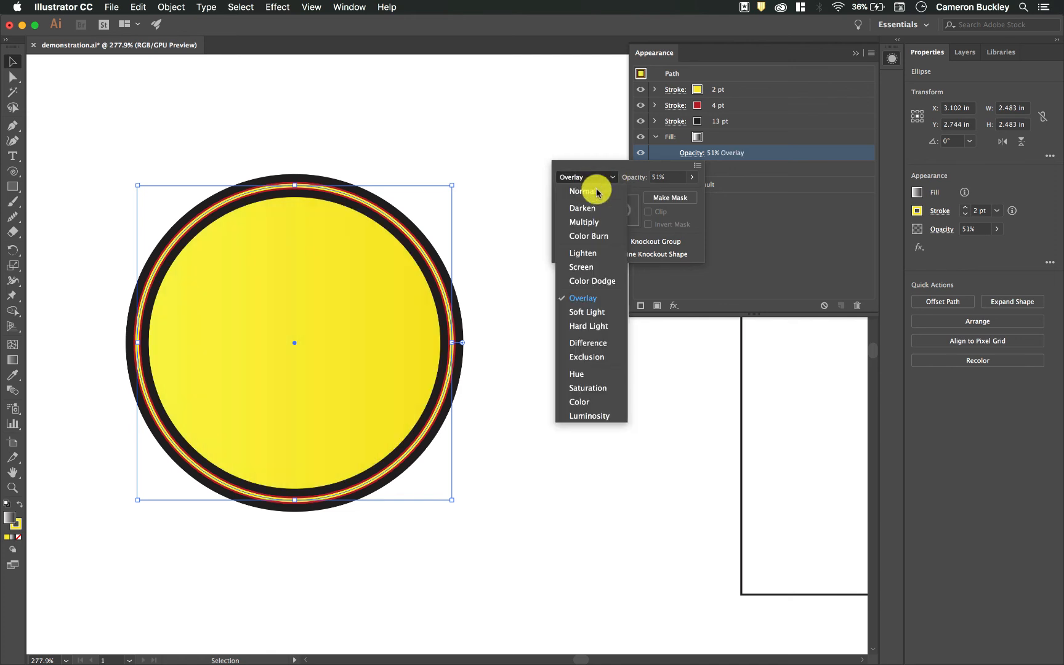
{"action": "left_click", "coordinate": [602, 252]}
{"action": "left_click", "coordinate": [689, 178]}
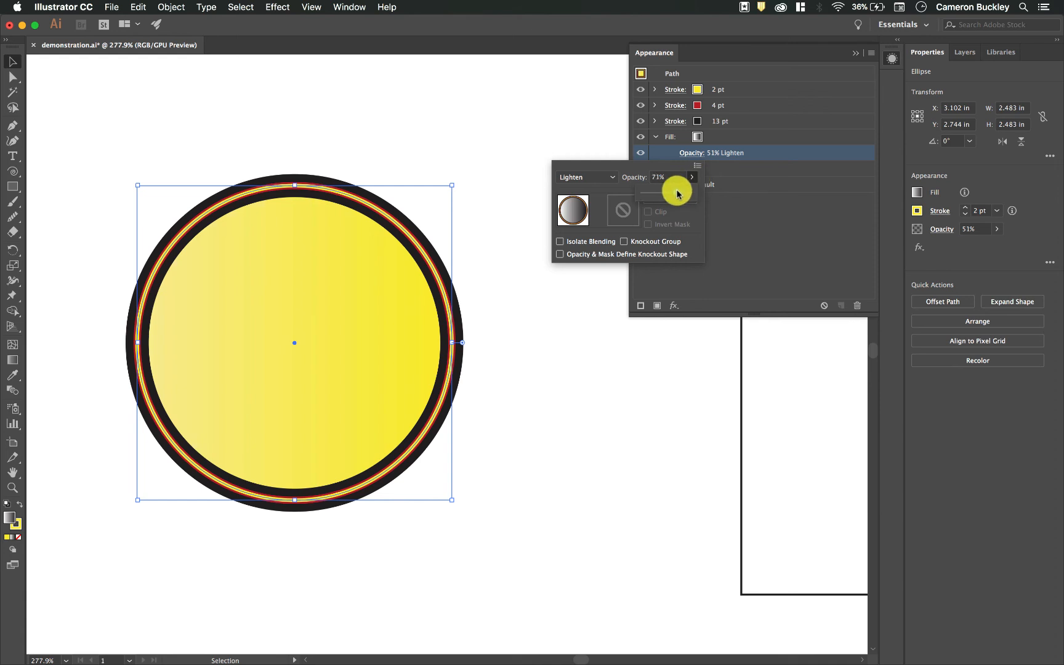
{"action": "left_click", "coordinate": [725, 237]}
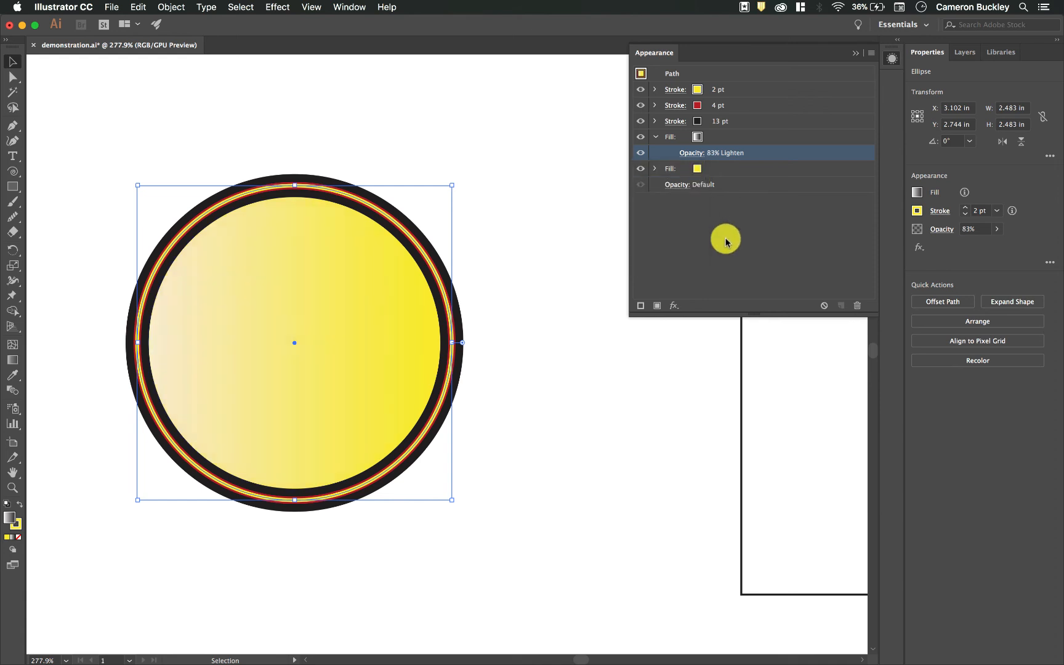
Show the Graphic Styles and save the circle's complete appearance as a new graphic style.
{"action": "left_click", "coordinate": [705, 138]}
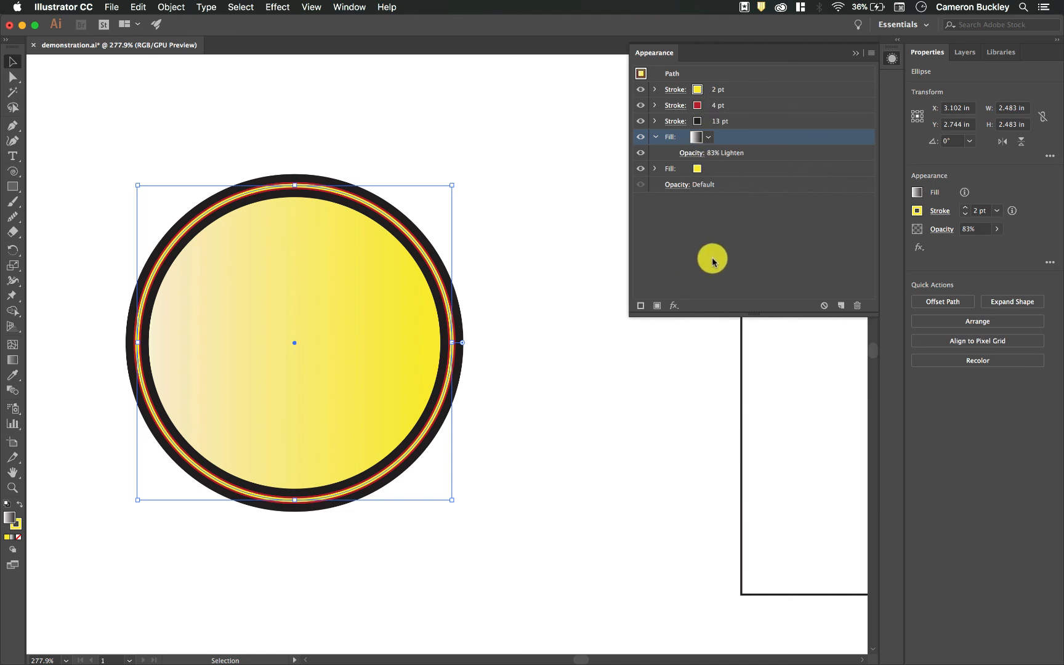
{"action": "left_click", "coordinate": [772, 251]}
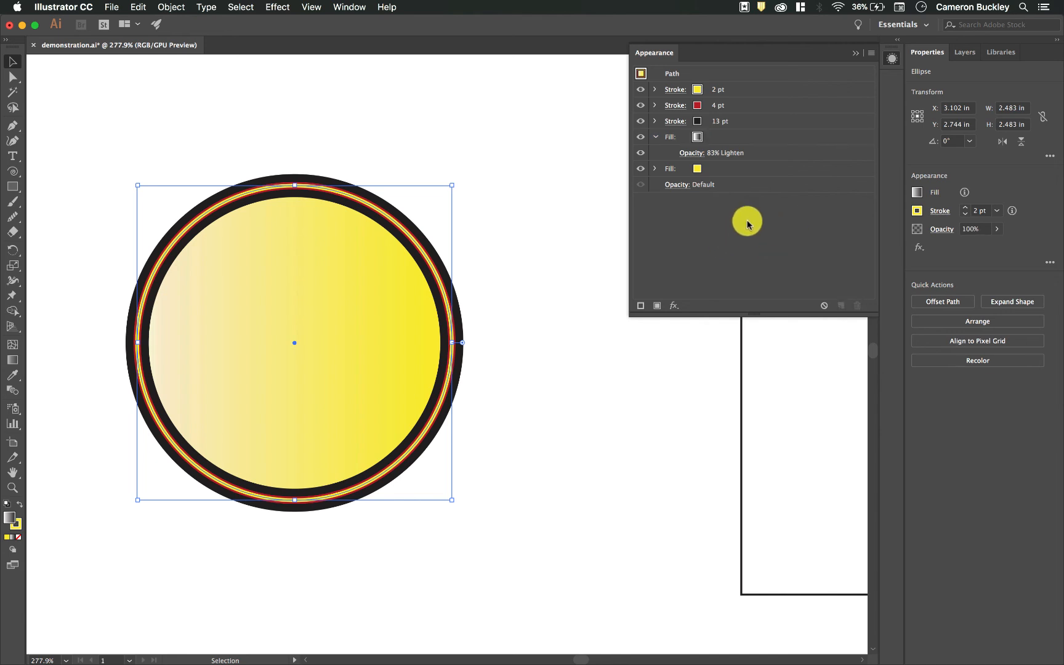
{"action": "left_click", "coordinate": [349, 7]}
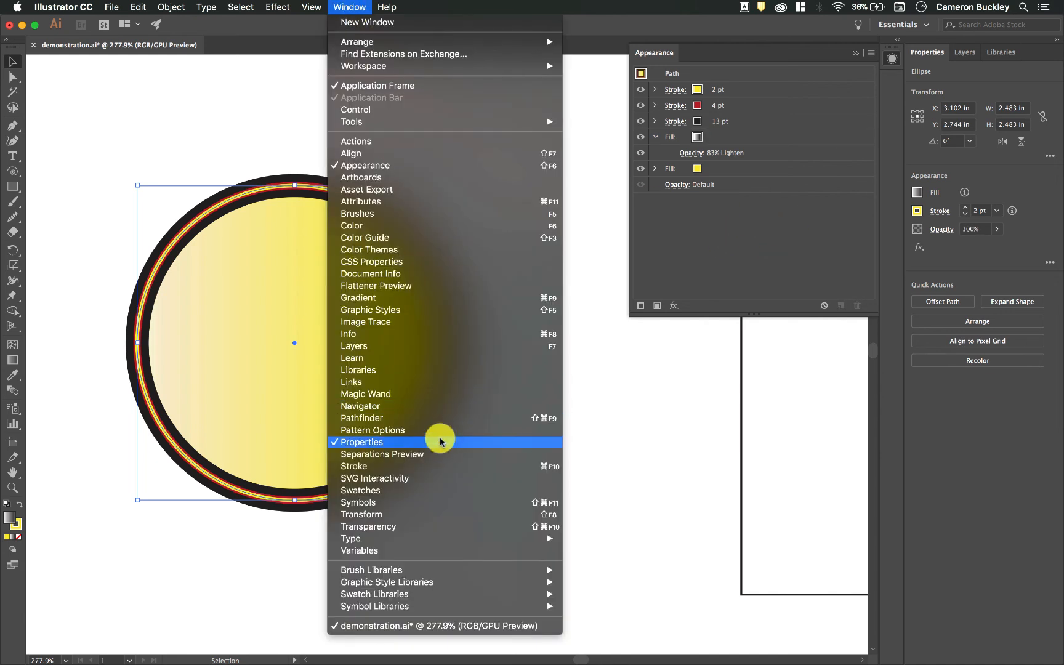
{"action": "left_click", "coordinate": [418, 309]}
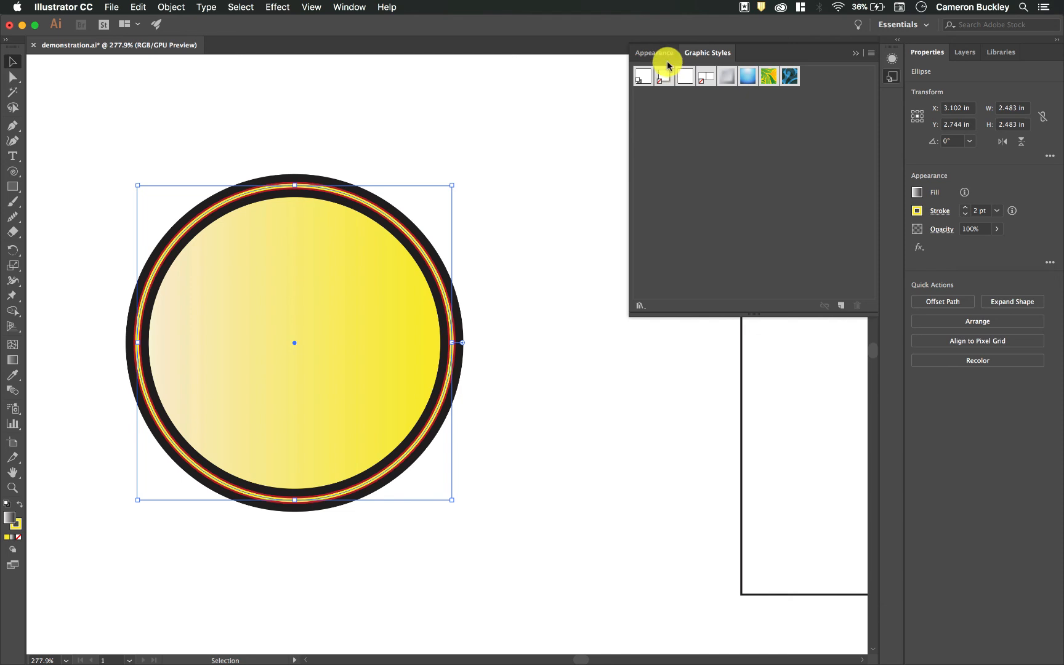
{"action": "left_click", "coordinate": [838, 306]}
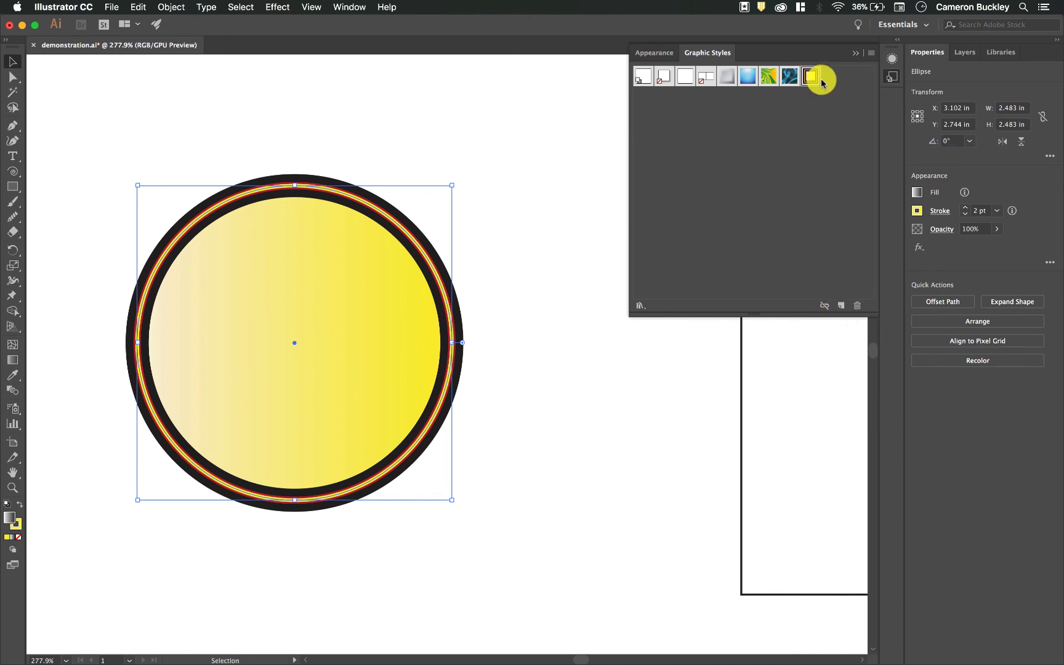
Apply the newly saved graphic style to the white square beside the circle and deselect it.
{"action": "scroll", "coordinate": [539, 466], "scroll_direction": "right", "scroll_amount": 10}
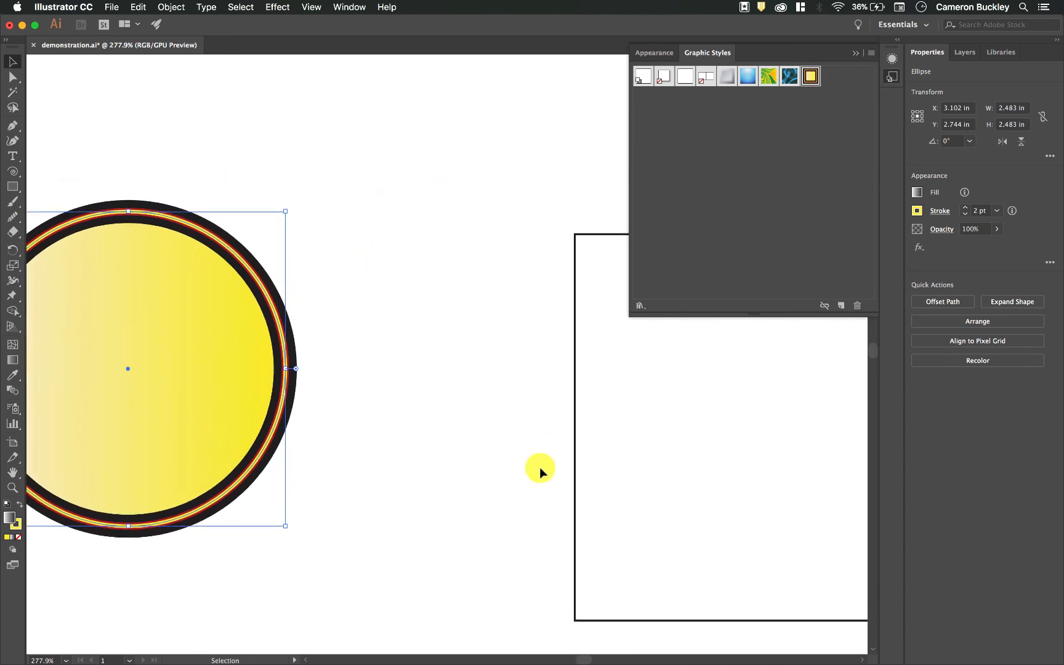
{"action": "scroll", "coordinate": [540, 465], "scroll_direction": "right", "scroll_amount": 5}
{"action": "scroll", "coordinate": [539, 470], "scroll_direction": "down", "scroll_amount": 2}
{"action": "left_click", "coordinate": [542, 301]}
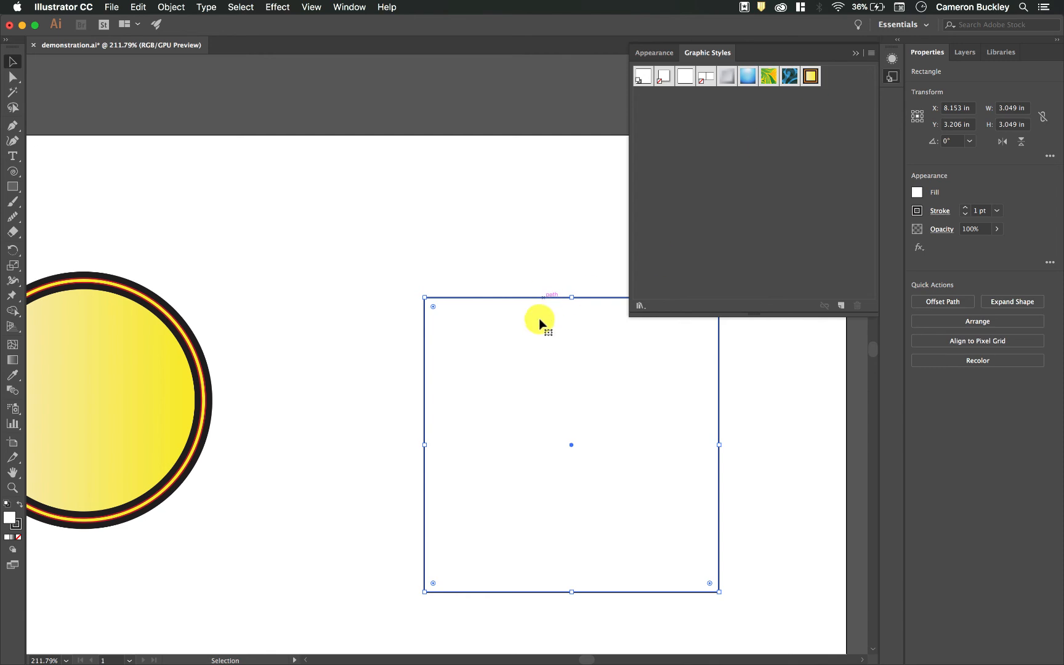
{"action": "left_click", "coordinate": [813, 77]}
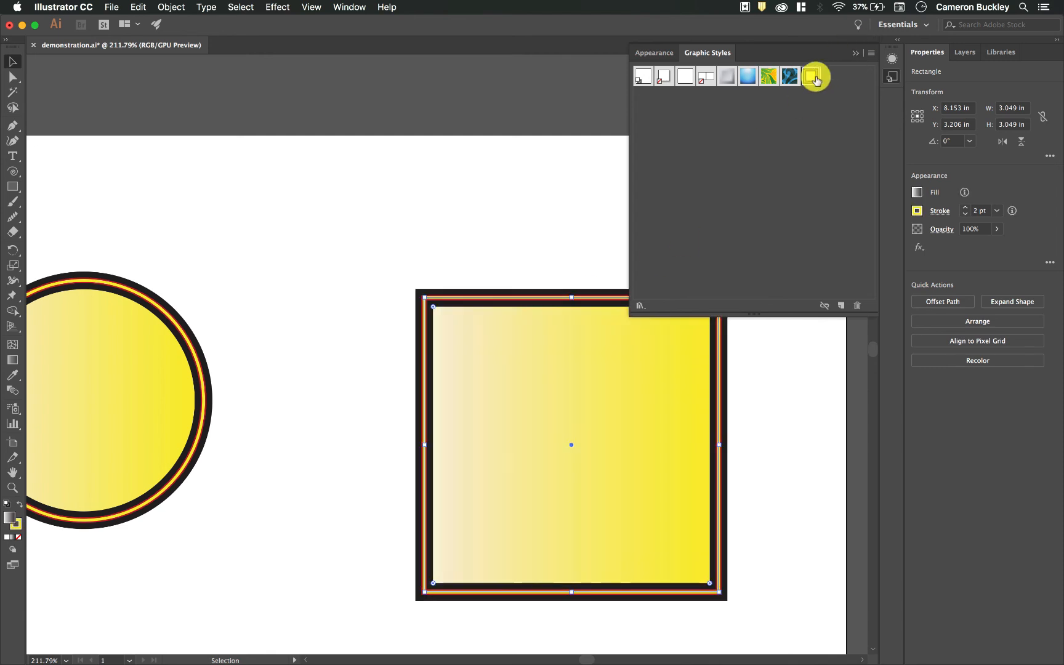
{"action": "left_click", "coordinate": [734, 500]}
{"action": "scroll", "coordinate": [551, 399], "scroll_direction": "right", "scroll_amount": 3}
{"action": "scroll", "coordinate": [551, 399], "scroll_direction": "down", "scroll_amount": 2}
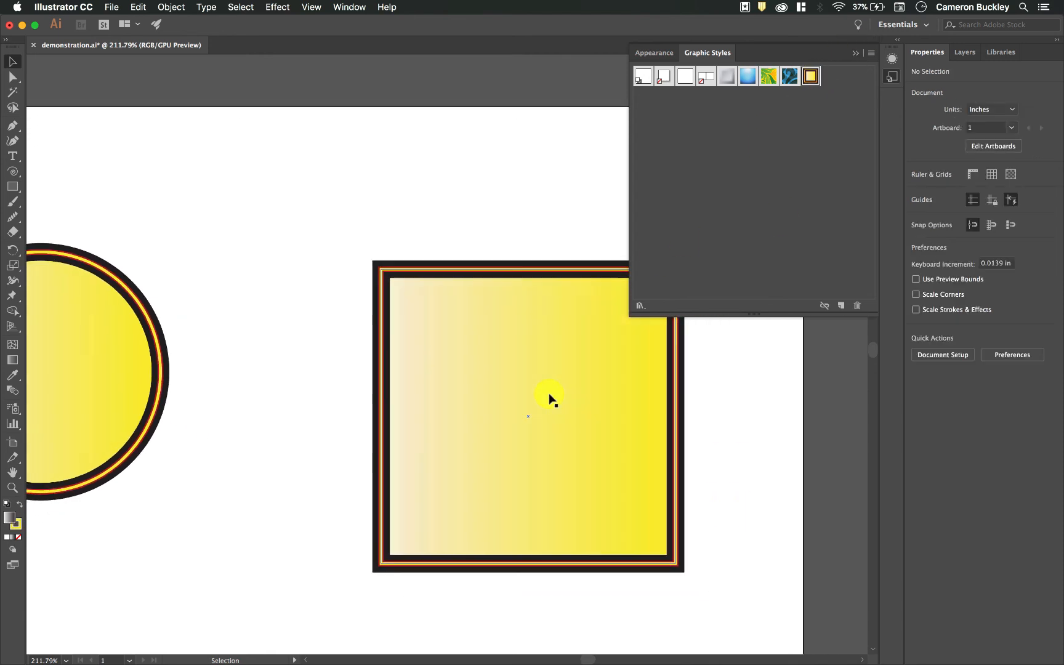